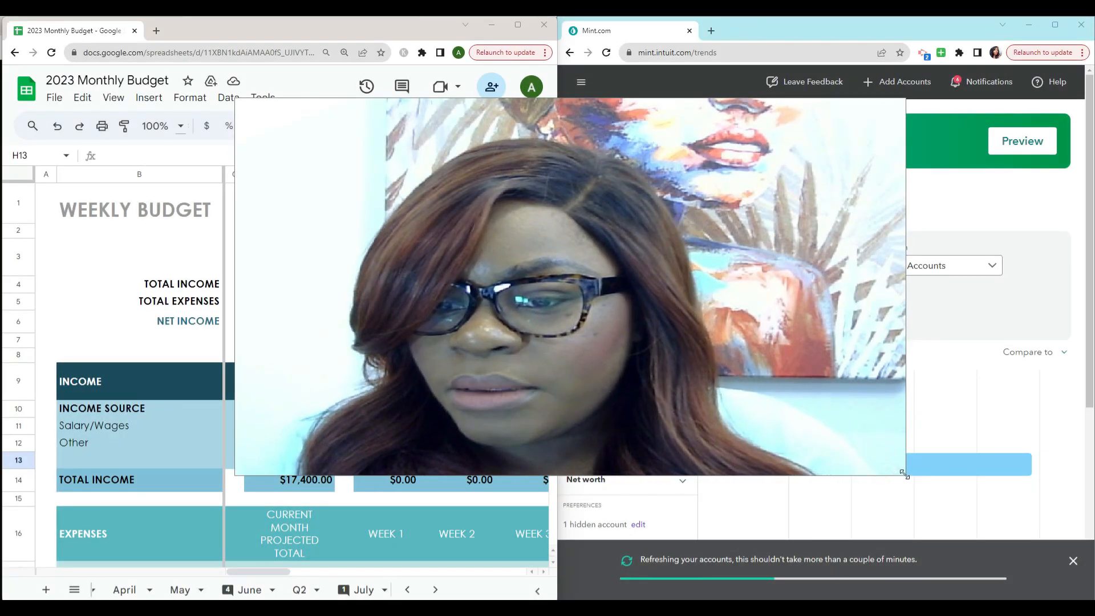
pyautogui.moveTo(904, 473); pyautogui.dragTo(672, 340)
pyautogui.moveTo(551, 259); pyautogui.dragTo(267, 160)
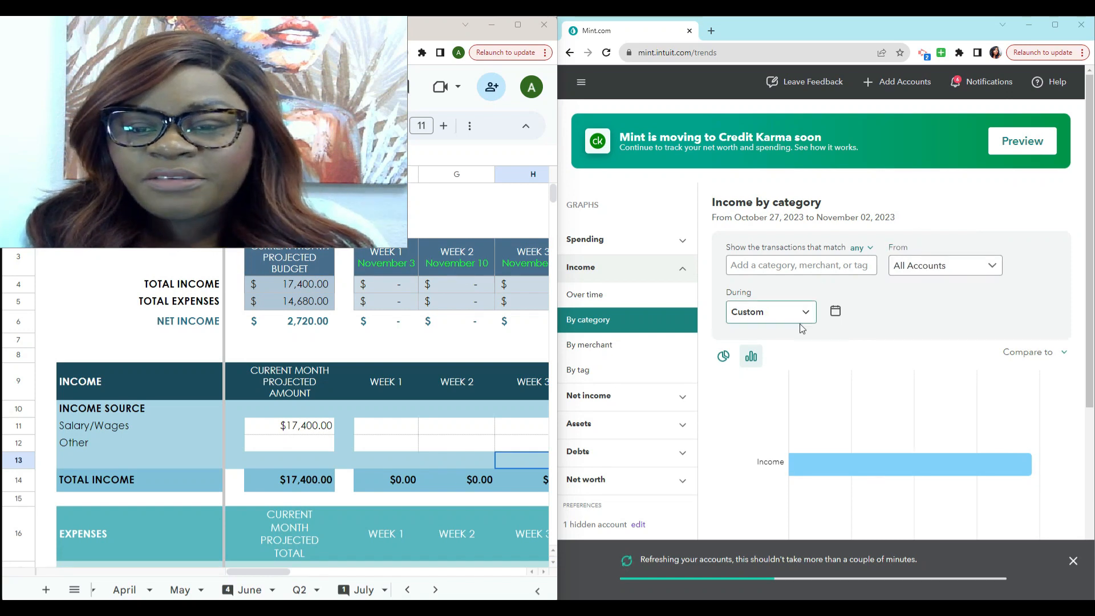
# Step: Set the income-by-category report's custom date range to Nov 03, 2023 through Nov 09, 2023 and apply it
pyautogui.click(835, 313)
pyautogui.click(786, 197)
pyautogui.click(842, 233)
pyautogui.click(820, 279)
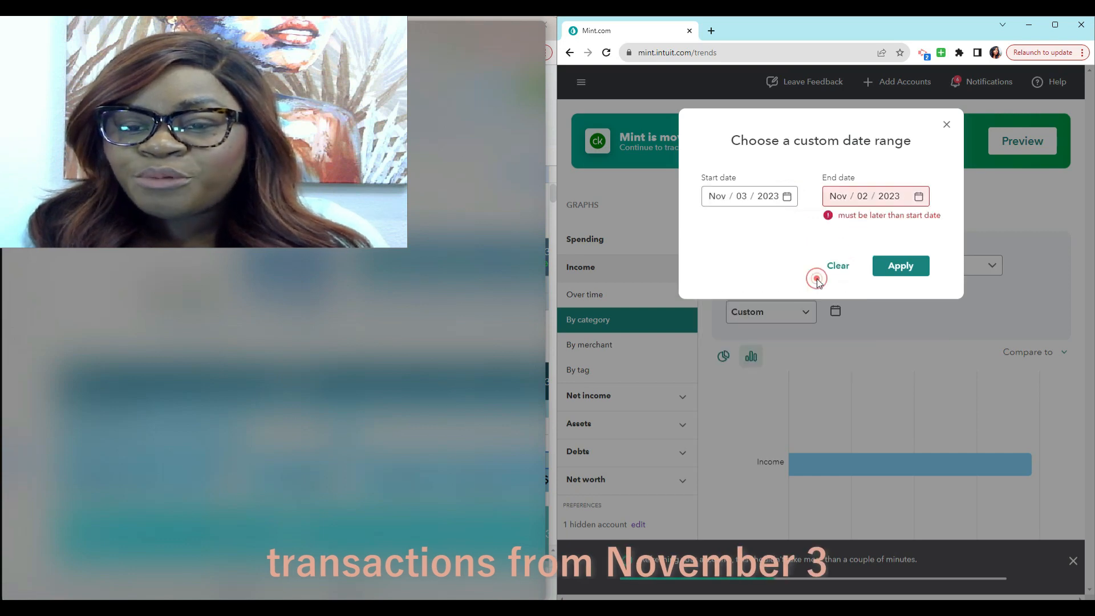
pyautogui.click(918, 199)
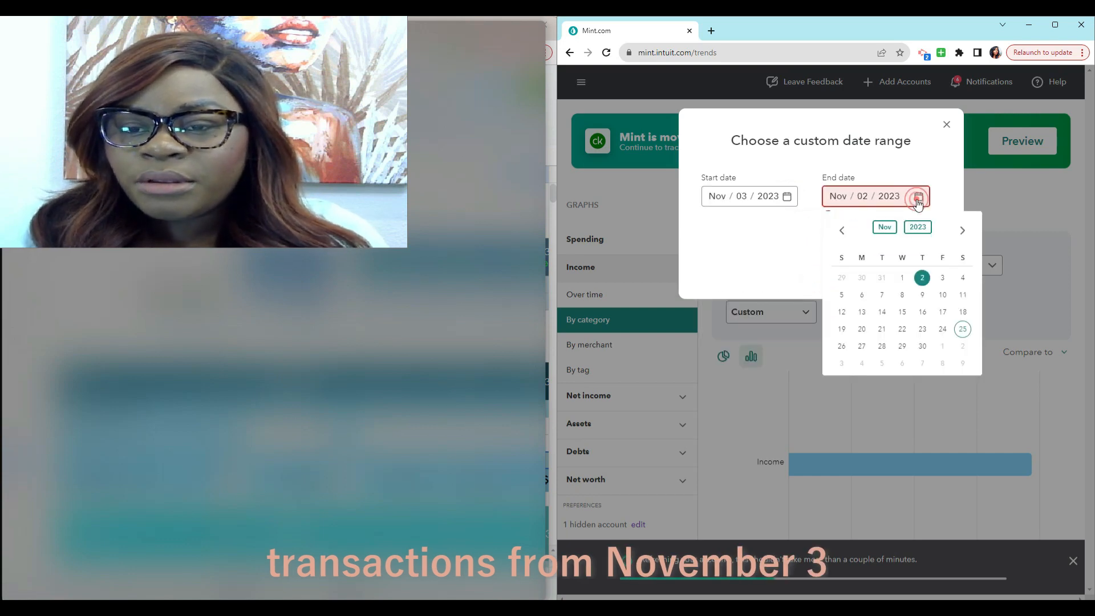
pyautogui.click(922, 294)
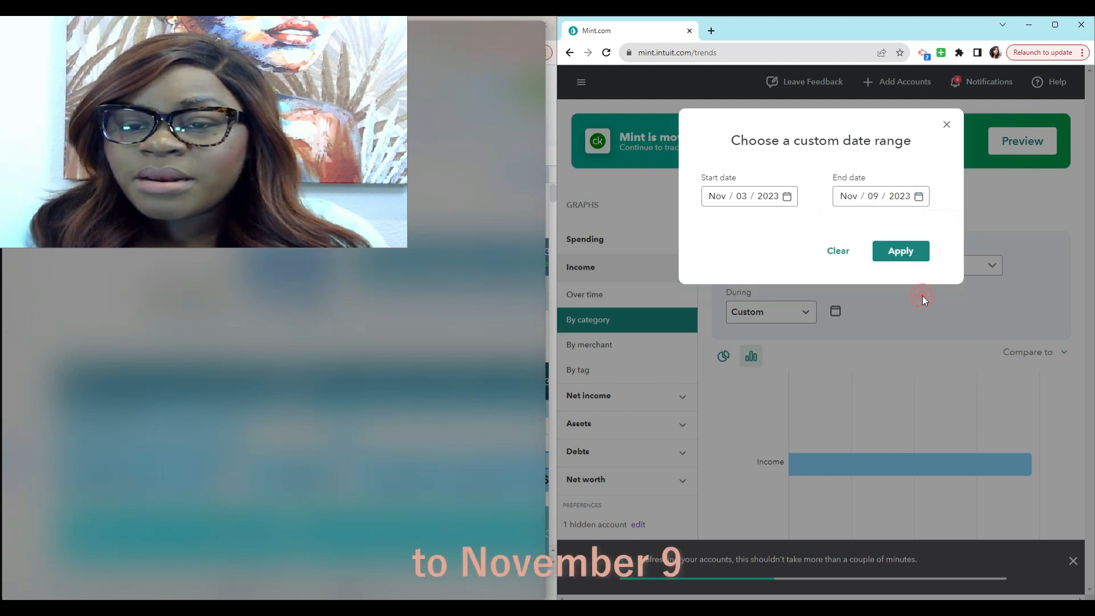
pyautogui.click(907, 251)
# Step: In the Google Sheets budget, enter the Mint income total of 5189.66 as the Week 1 Salary/Wages amount
pyautogui.scroll(-3, 929, 297)
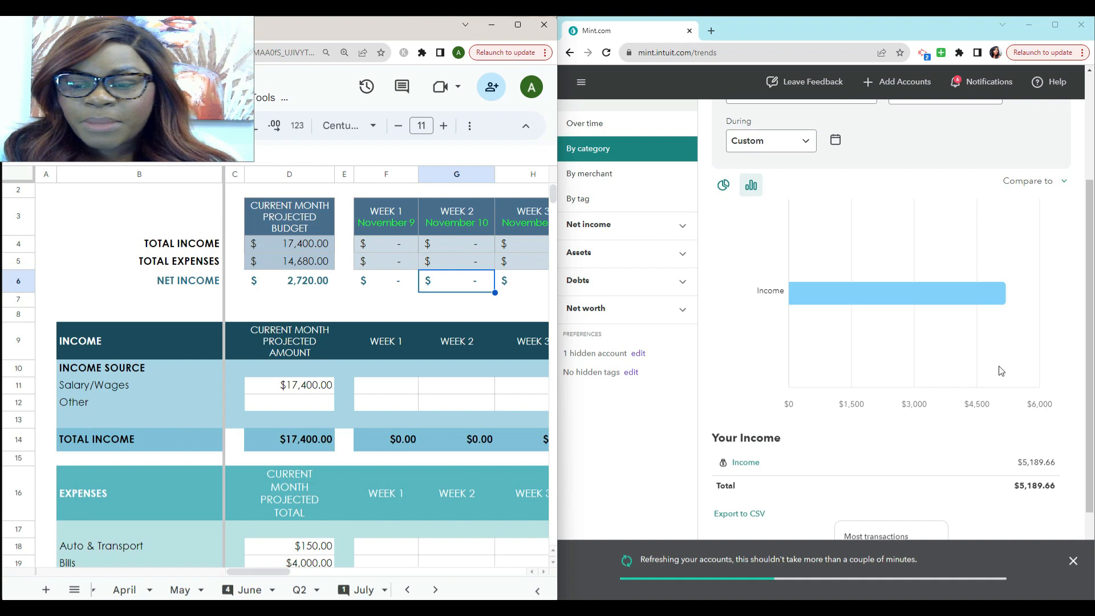
pyautogui.scroll(-2, 924, 388)
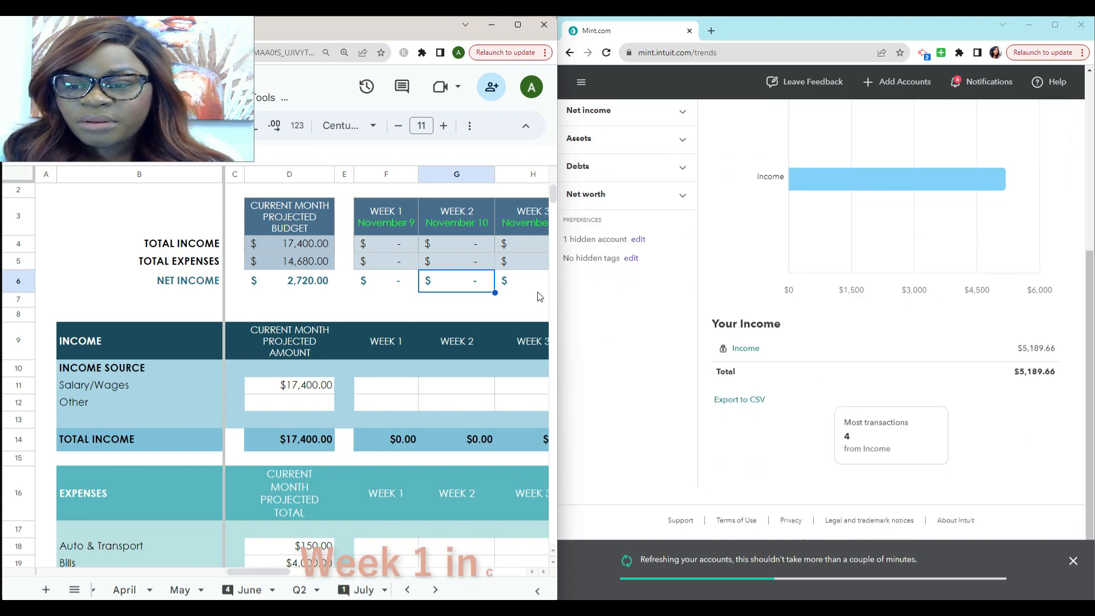
pyautogui.click(390, 387)
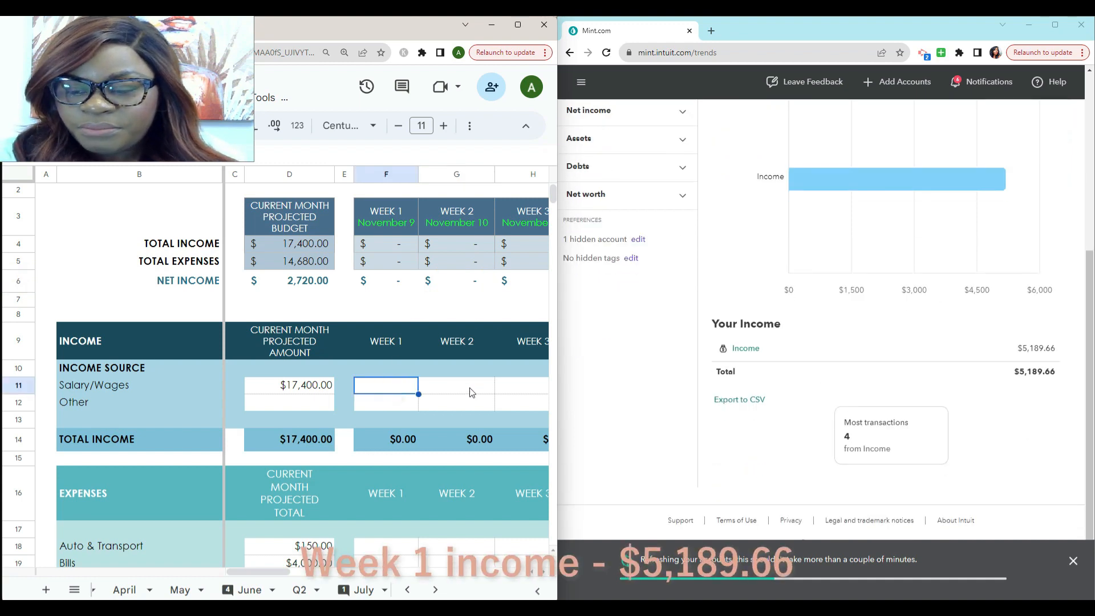
pyautogui.write('5,1')
pyautogui.write('89')
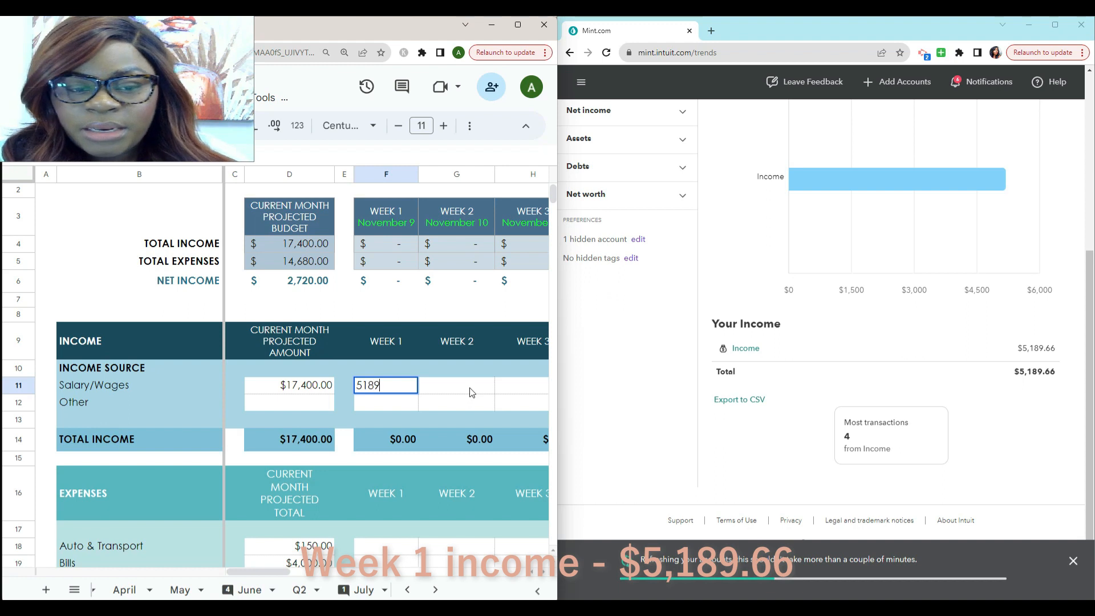
pyautogui.write('.66')
pyautogui.press('Return')
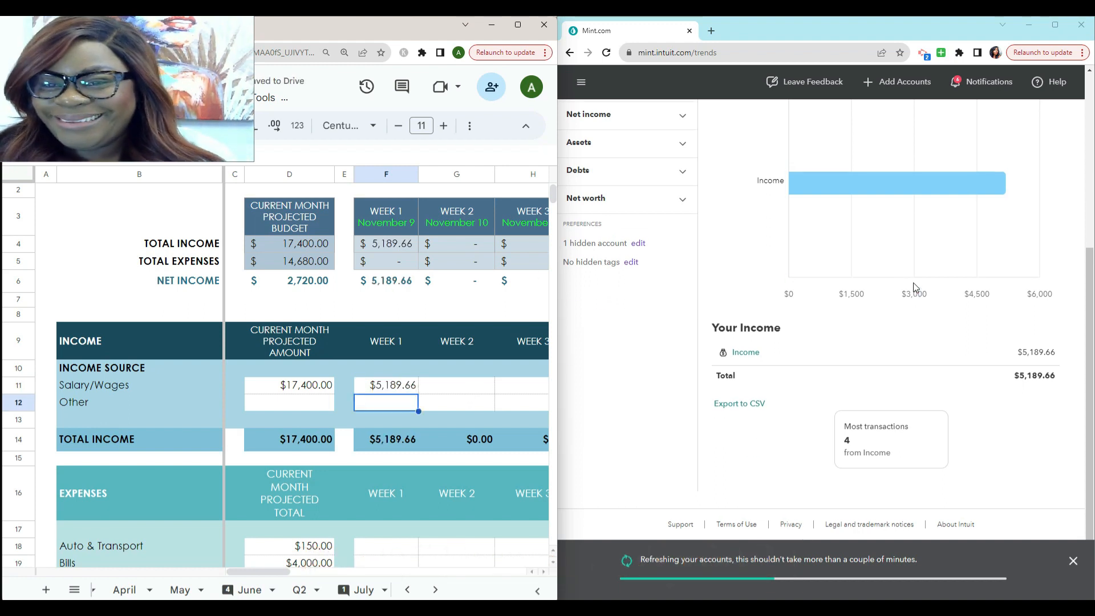
# Step: In Mint, switch the trends report from income to spending by category
pyautogui.scroll(5, 912, 283)
pyautogui.scroll(-2, 935, 268)
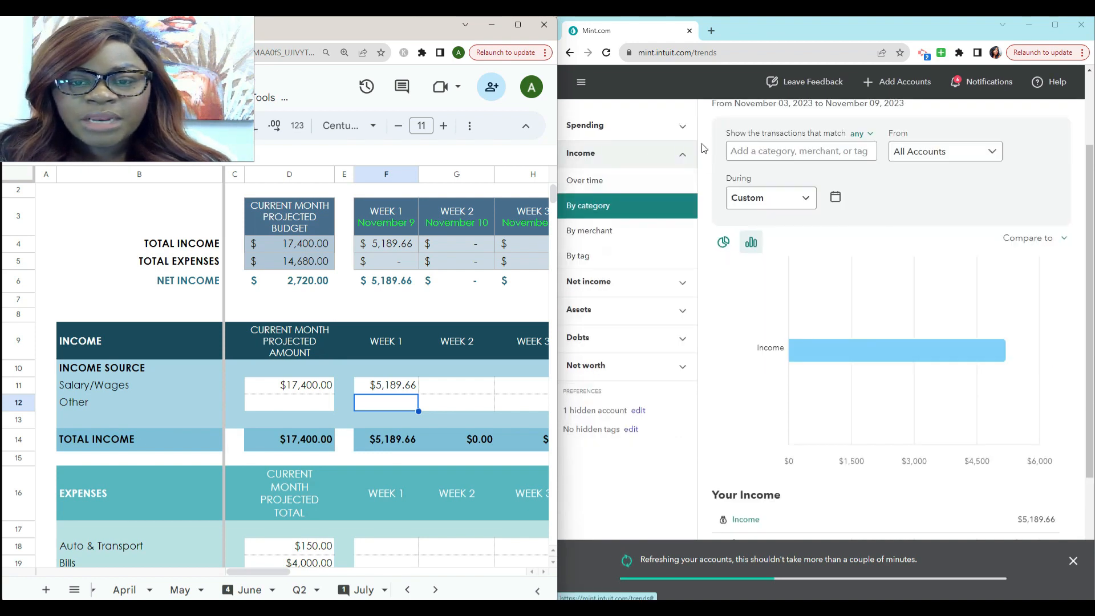
pyautogui.click(684, 155)
pyautogui.click(682, 129)
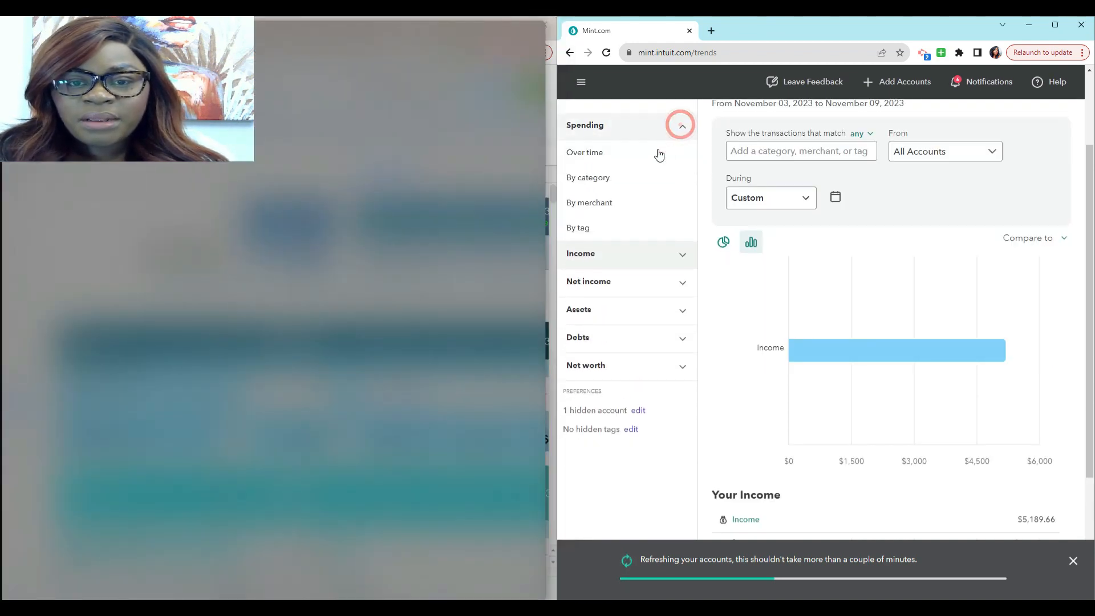
pyautogui.click(637, 179)
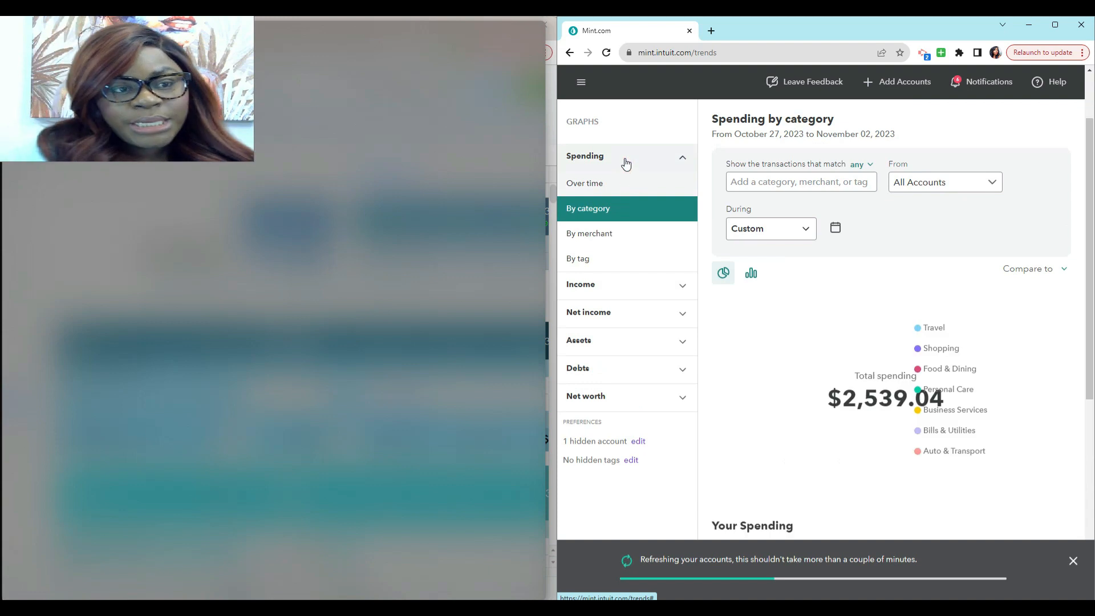
# Step: Apply a custom date range of Nov 03, 2023 to Nov 09, 2023 to the spending-by-category report
pyautogui.click(834, 227)
pyautogui.click(785, 196)
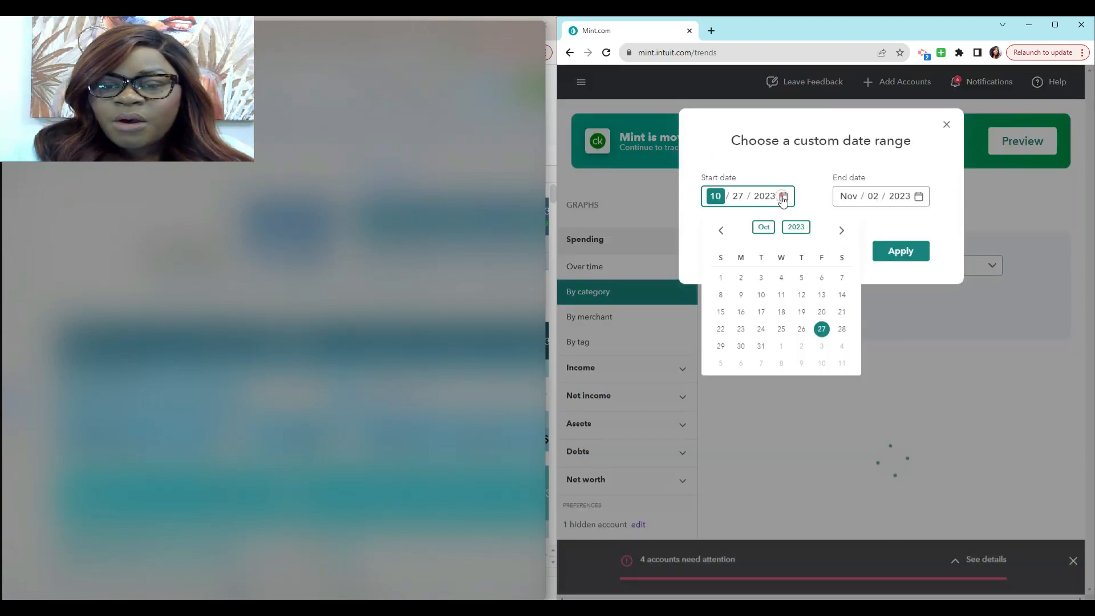
pyautogui.click(842, 230)
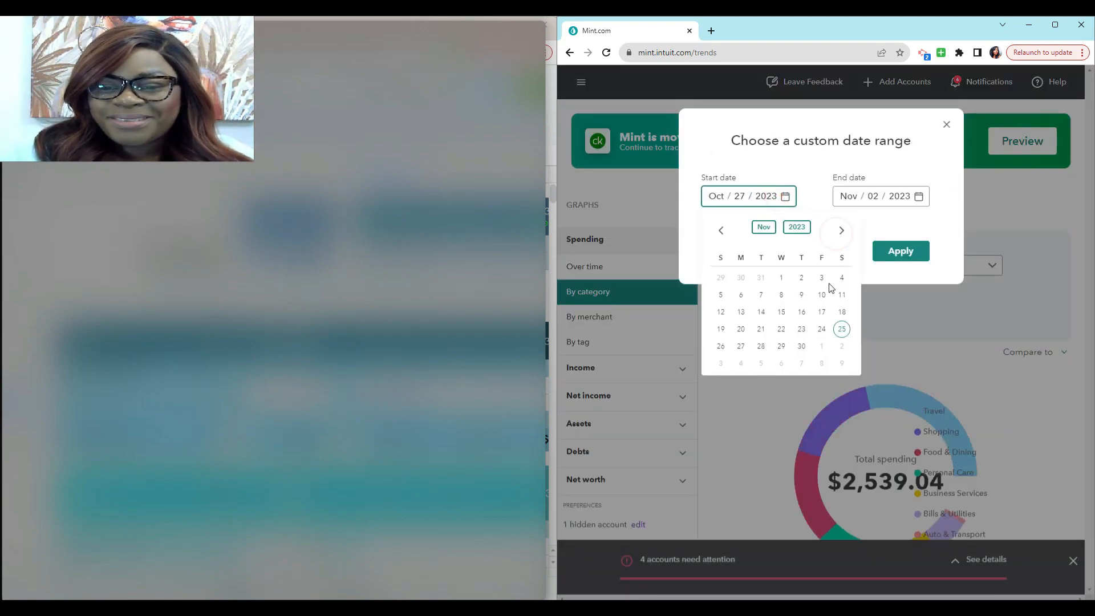
pyautogui.click(822, 278)
pyautogui.click(919, 196)
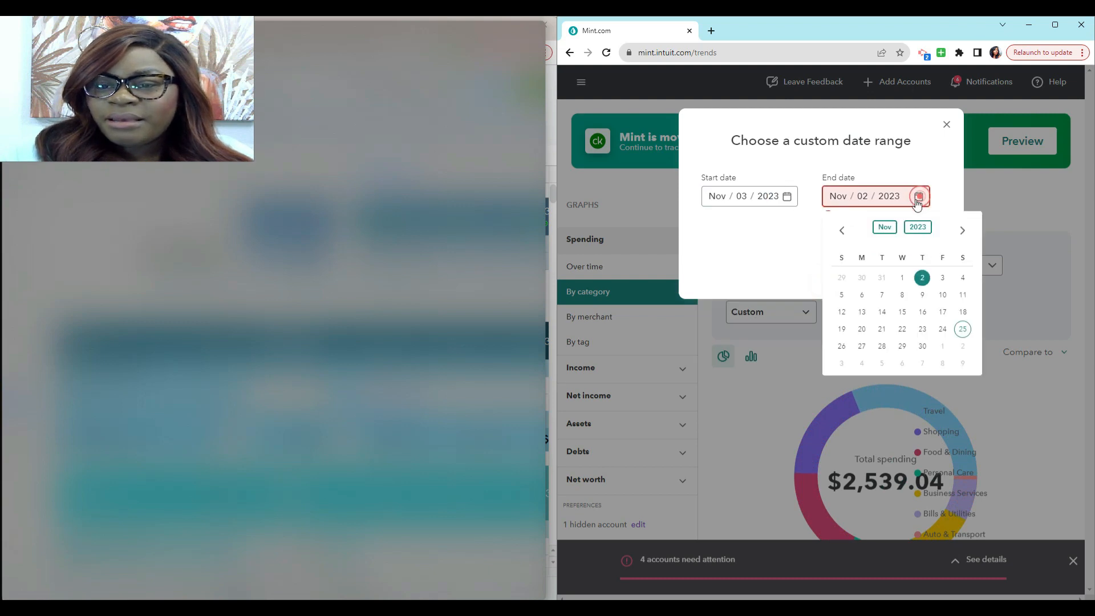
pyautogui.click(923, 294)
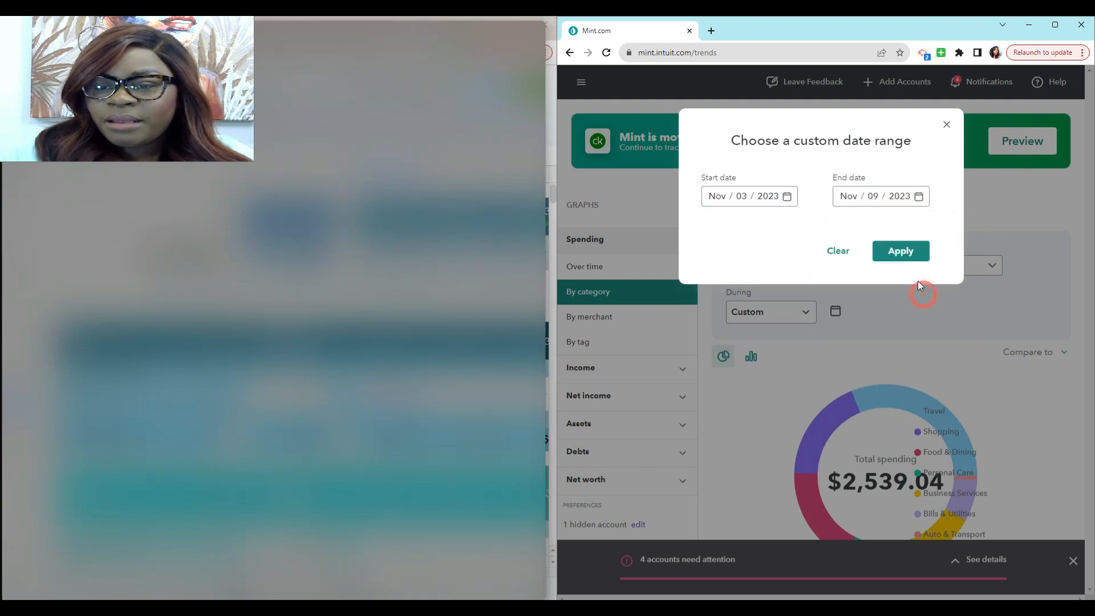
pyautogui.click(899, 251)
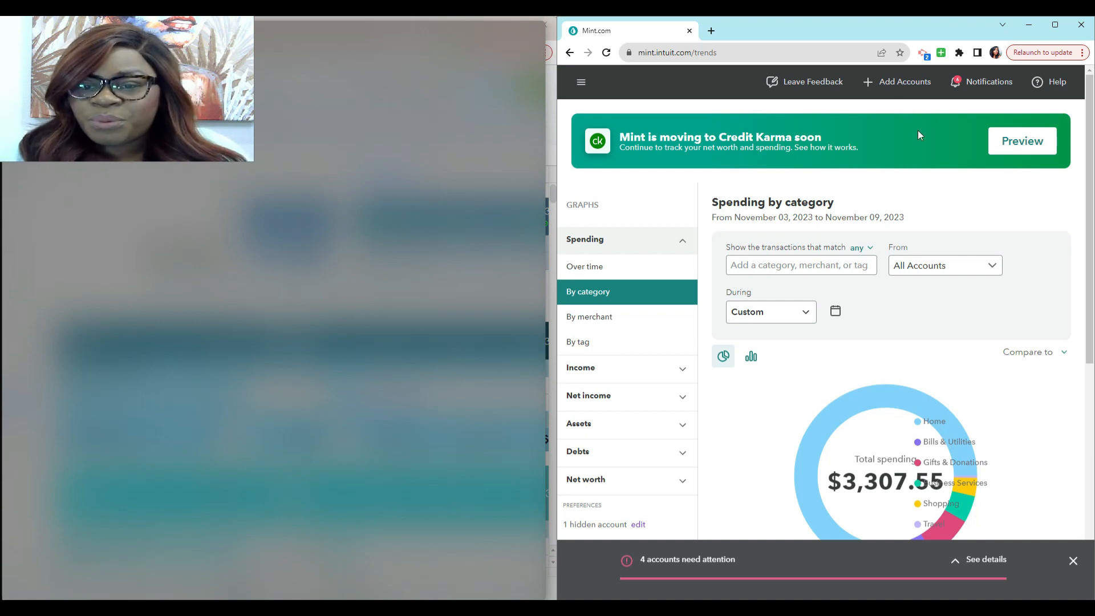
# Step: In the Google Sheets budget, enter Mint's total spending of 3307.55 as the Week 1 Mint Value below the expenses
pyautogui.scroll(-2, 911, 137)
pyautogui.click(550, 306)
pyautogui.scroll(1, 877, 244)
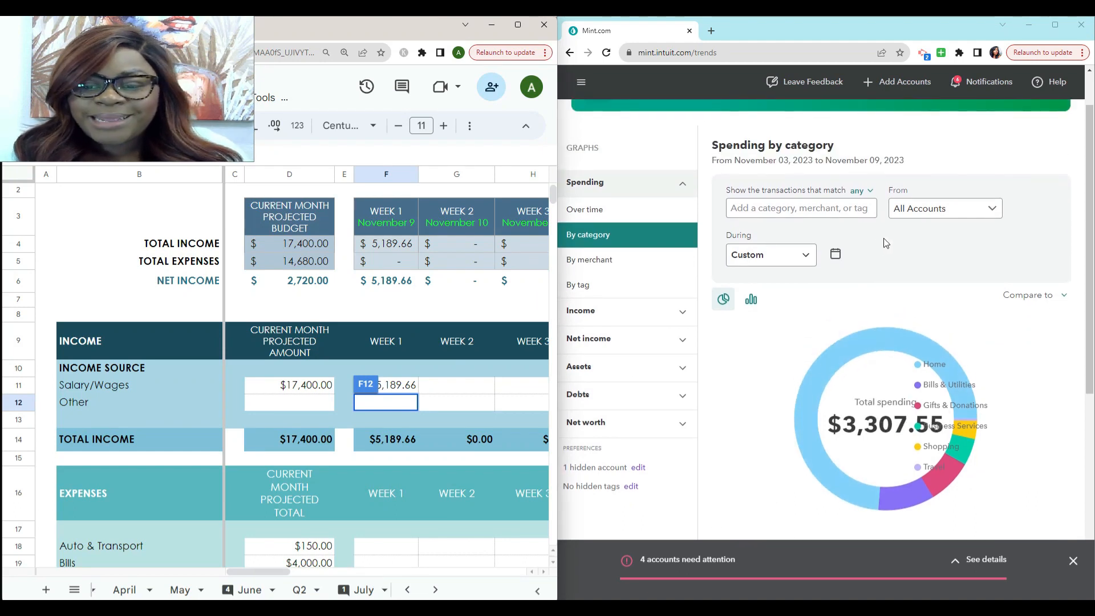
pyautogui.scroll(-3, 878, 244)
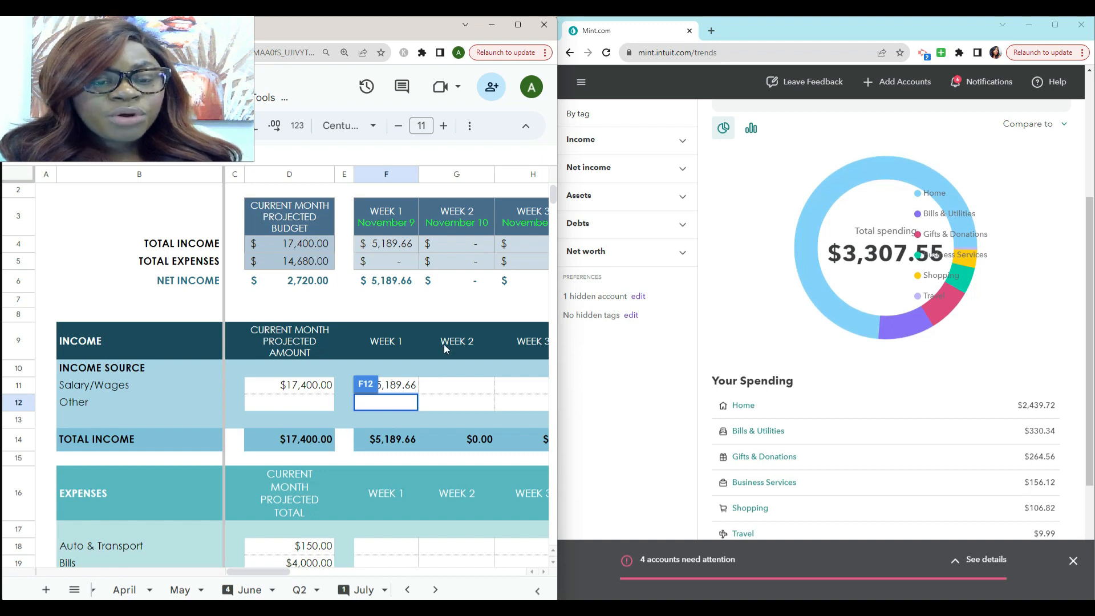
pyautogui.click(445, 391)
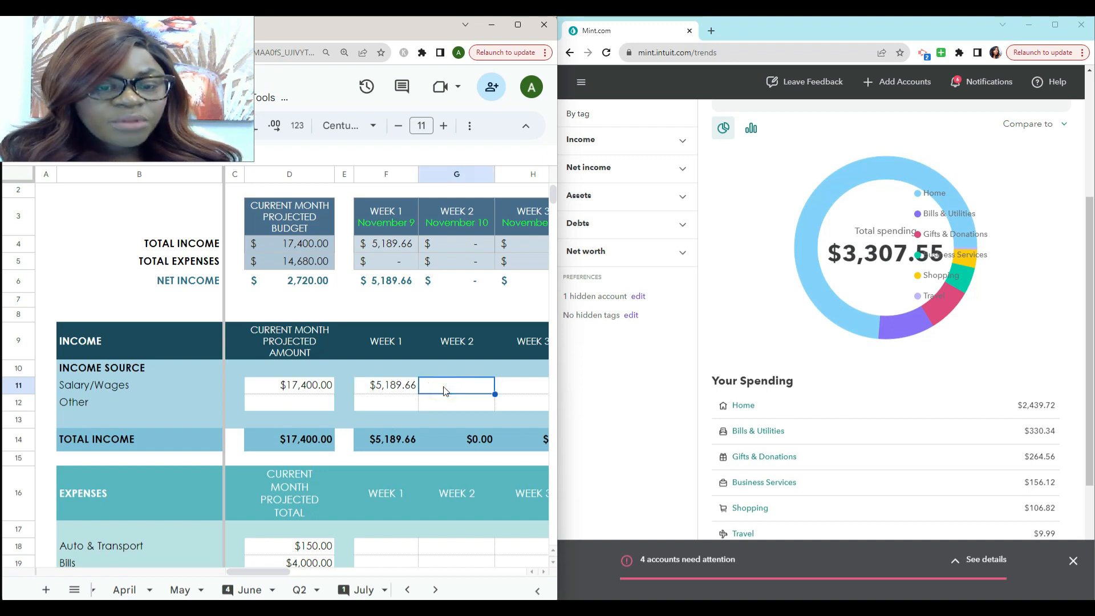
pyautogui.scroll(-13, 446, 391)
pyautogui.scroll(-1, 434, 405)
pyautogui.click(394, 437)
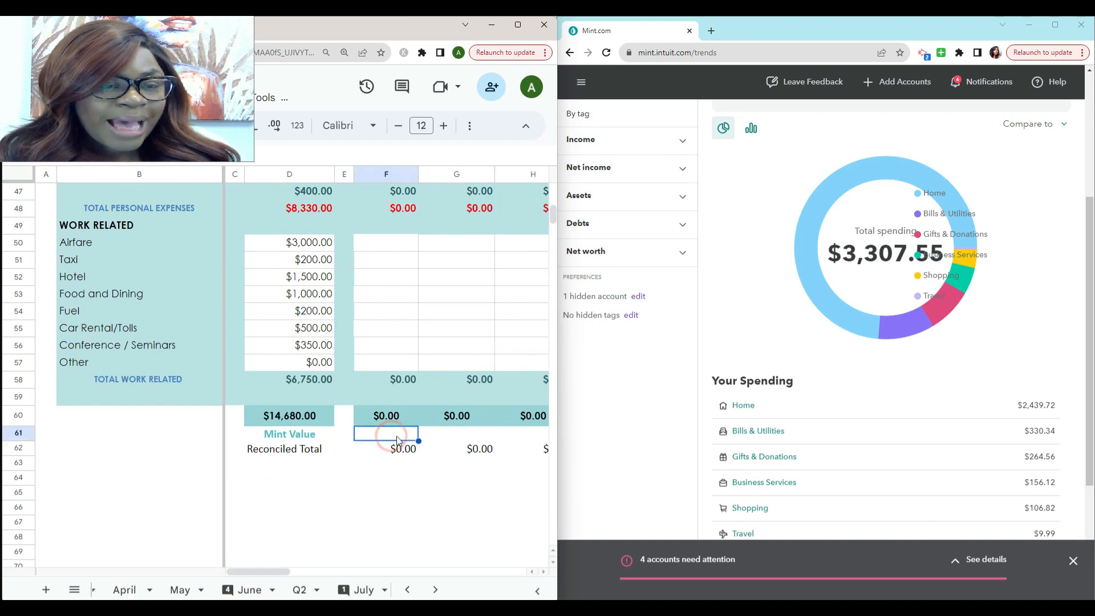
pyautogui.write('3307.55')
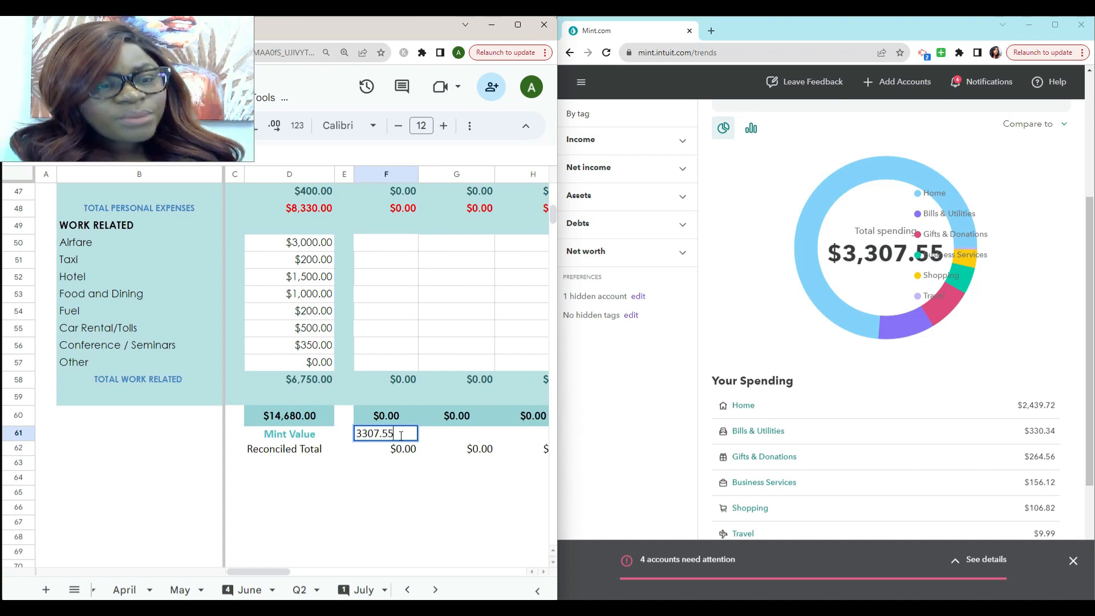
pyautogui.press('Return')
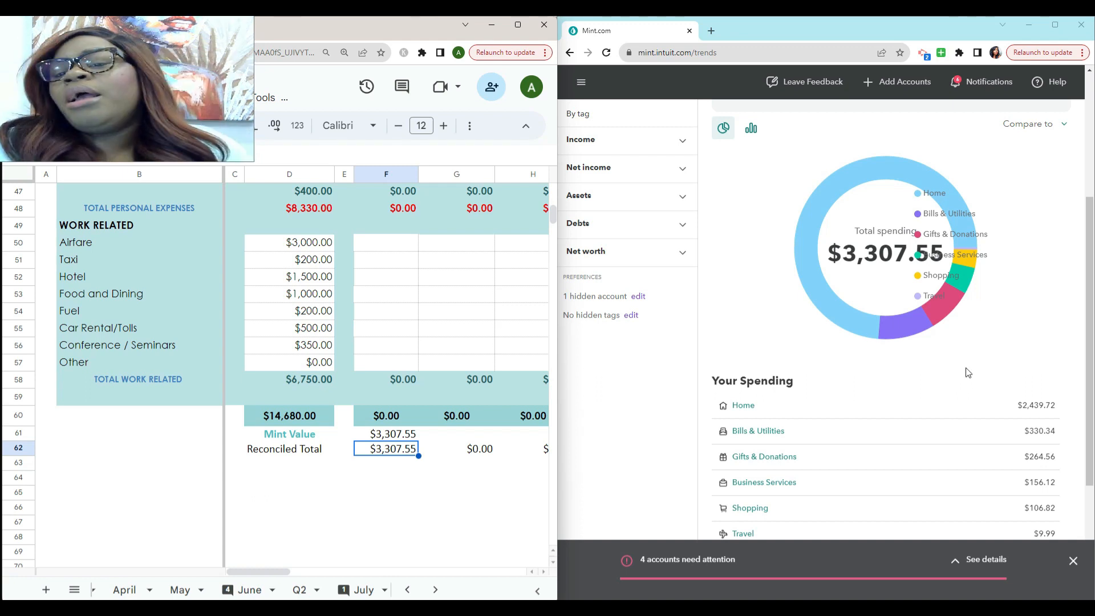
# Step: In Mint, open the Home spending category's Nov 06 Shapell rental transaction for editing
pyautogui.scroll(-1, 961, 350)
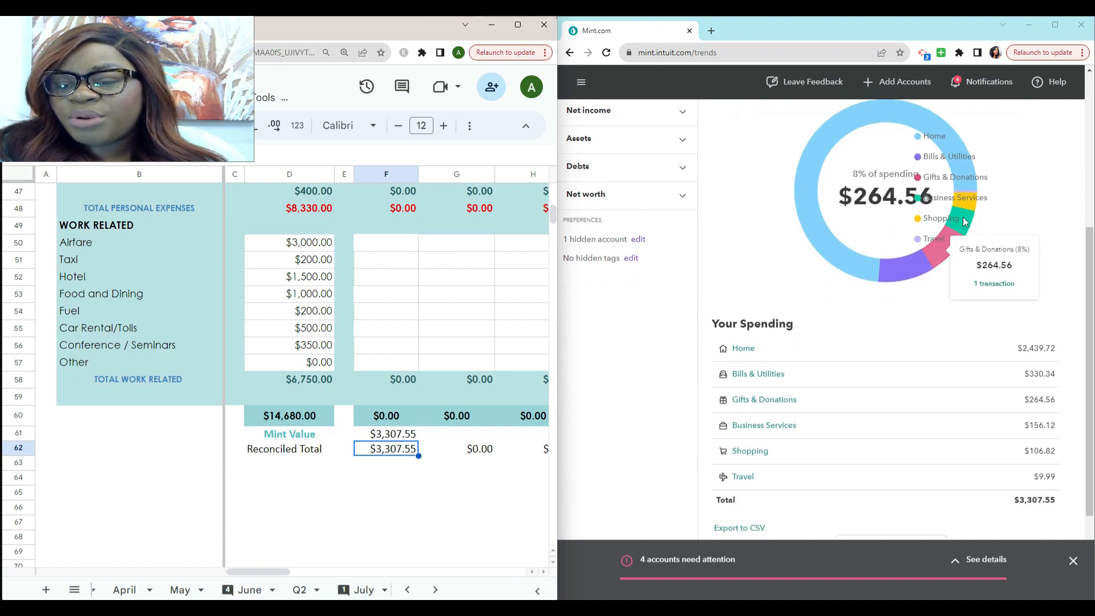
pyautogui.scroll(-1, 1020, 330)
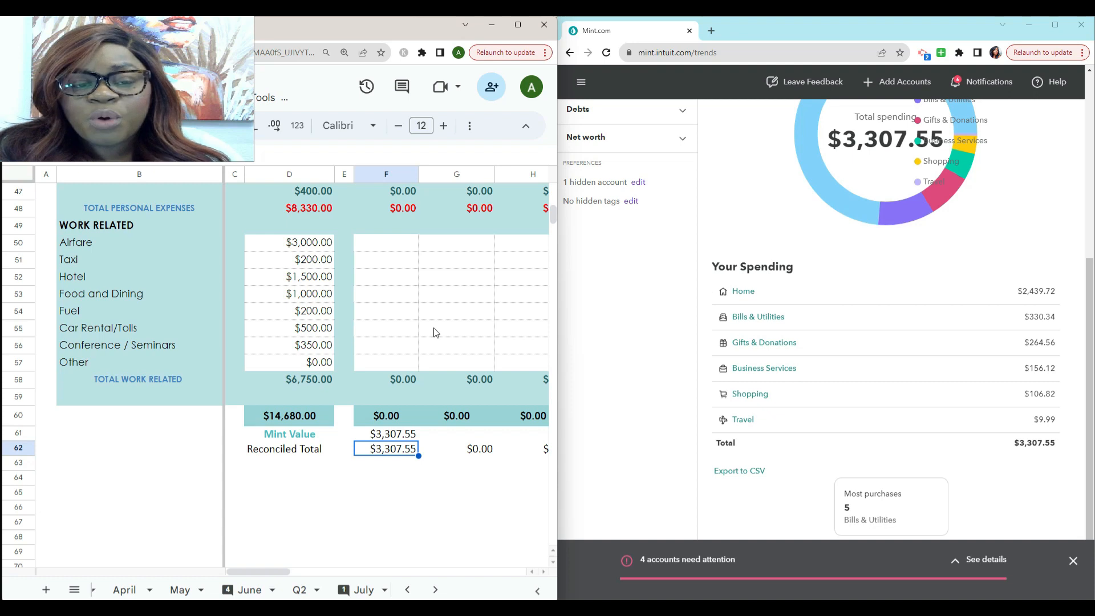
pyautogui.scroll(8, 333, 312)
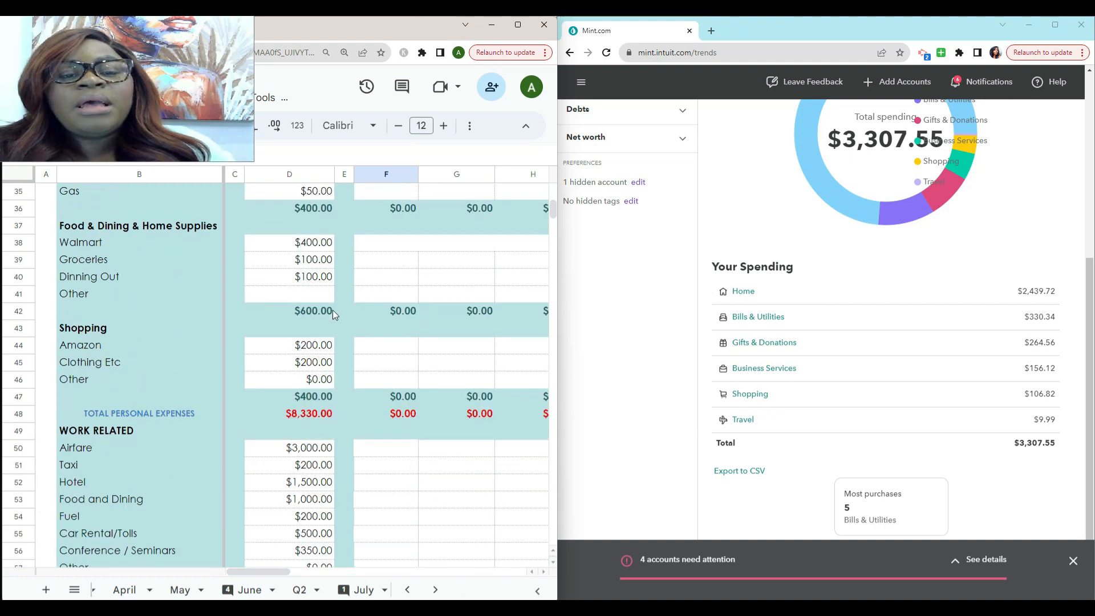
pyautogui.scroll(3, 333, 310)
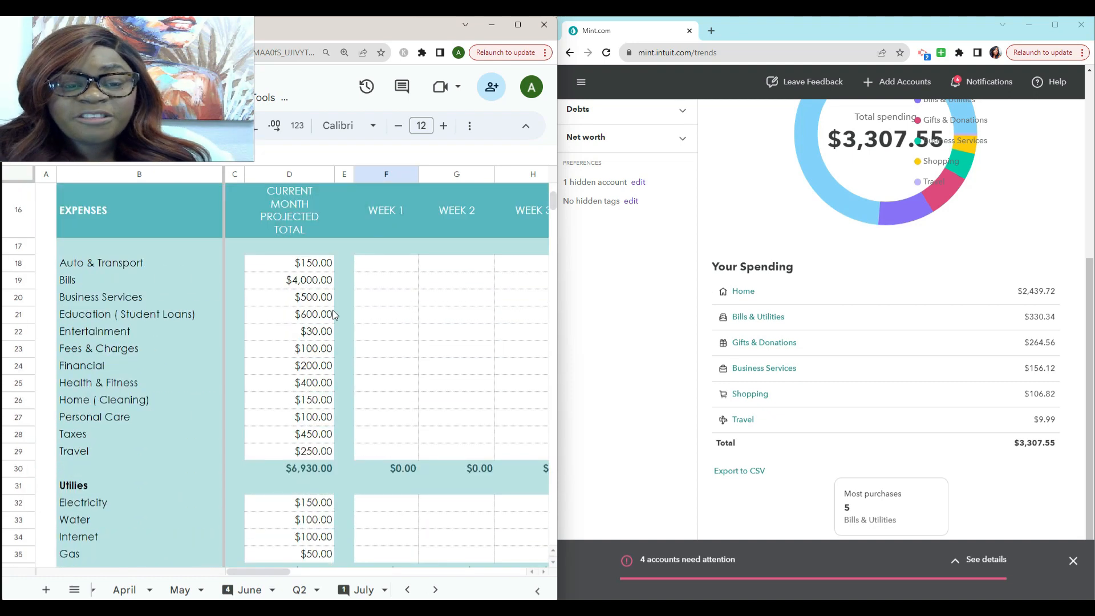
pyautogui.click(753, 291)
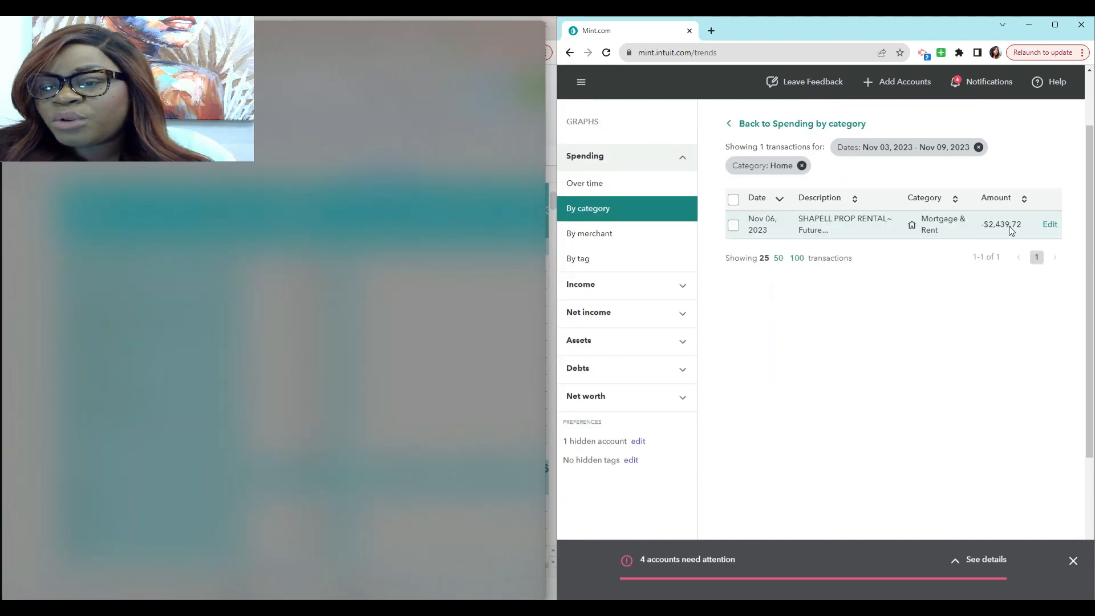
pyautogui.click(1048, 225)
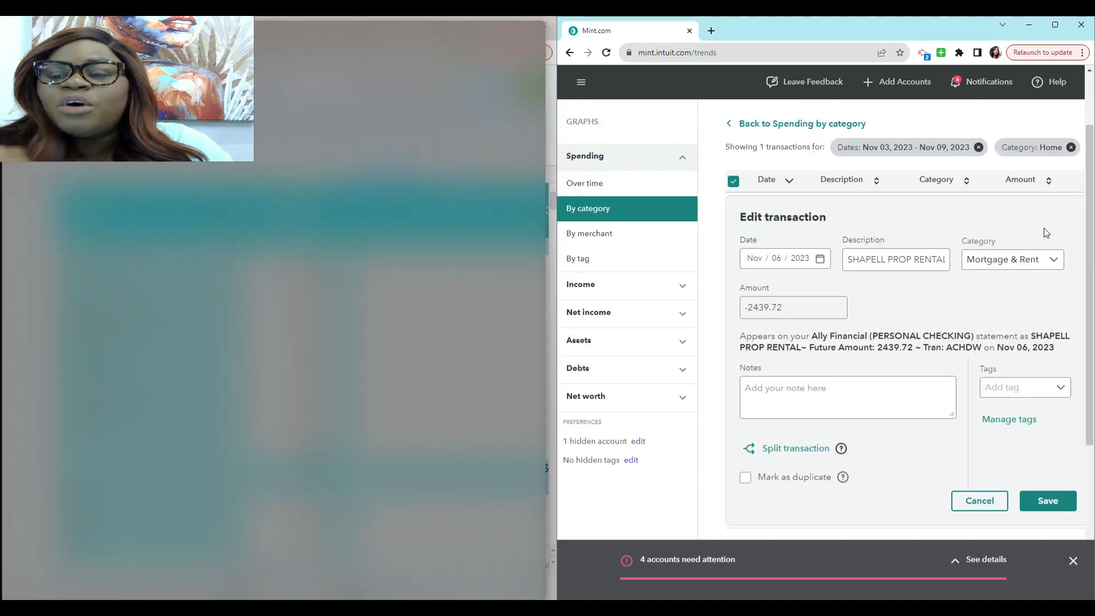
# Step: Change the rental transaction's category to Bills & Utilities and save it
pyautogui.click(1053, 264)
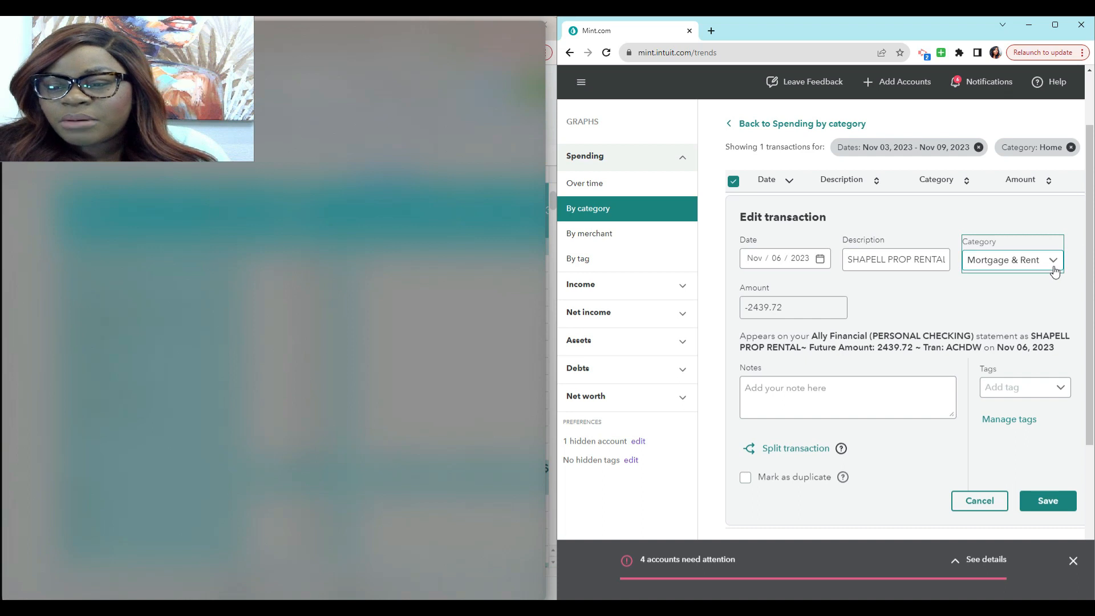
pyautogui.scroll(15, 956, 393)
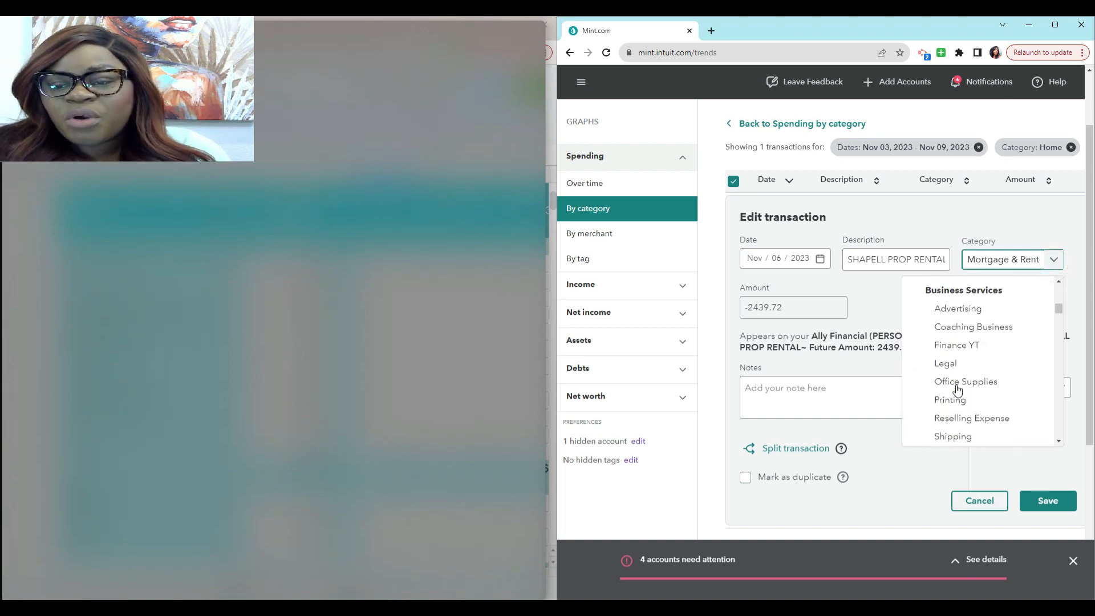
pyautogui.scroll(2, 957, 390)
pyautogui.scroll(-5, 964, 371)
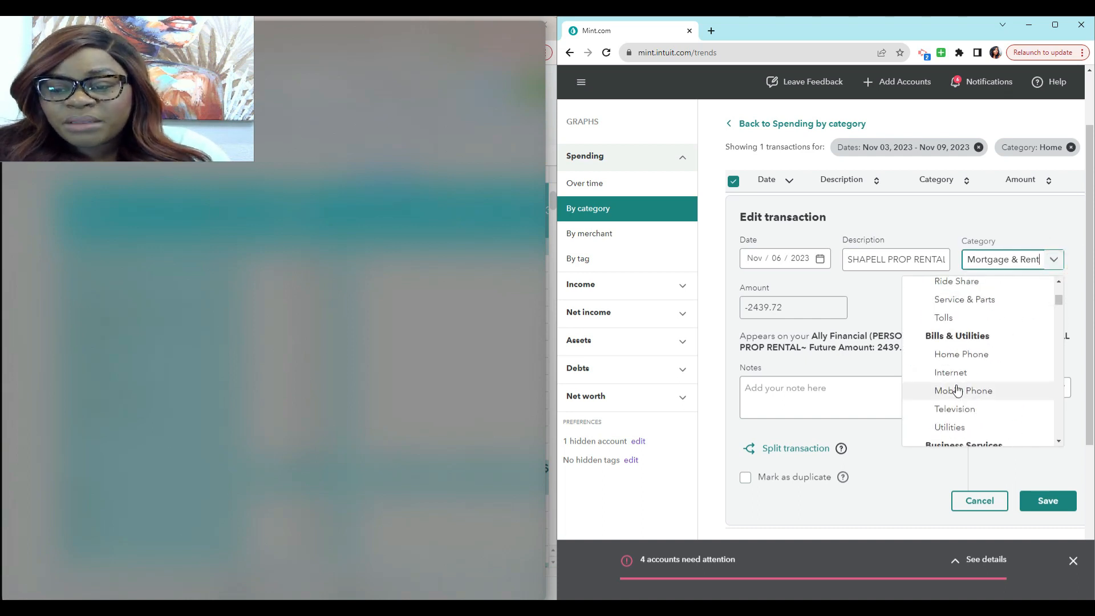
pyautogui.click(972, 341)
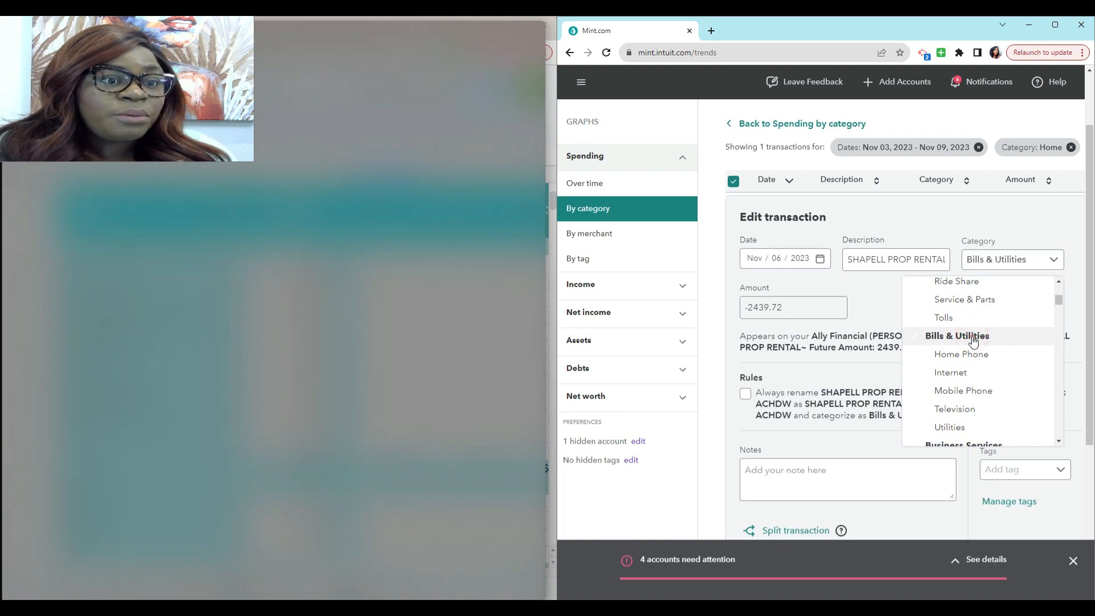
pyautogui.scroll(-4, 1018, 364)
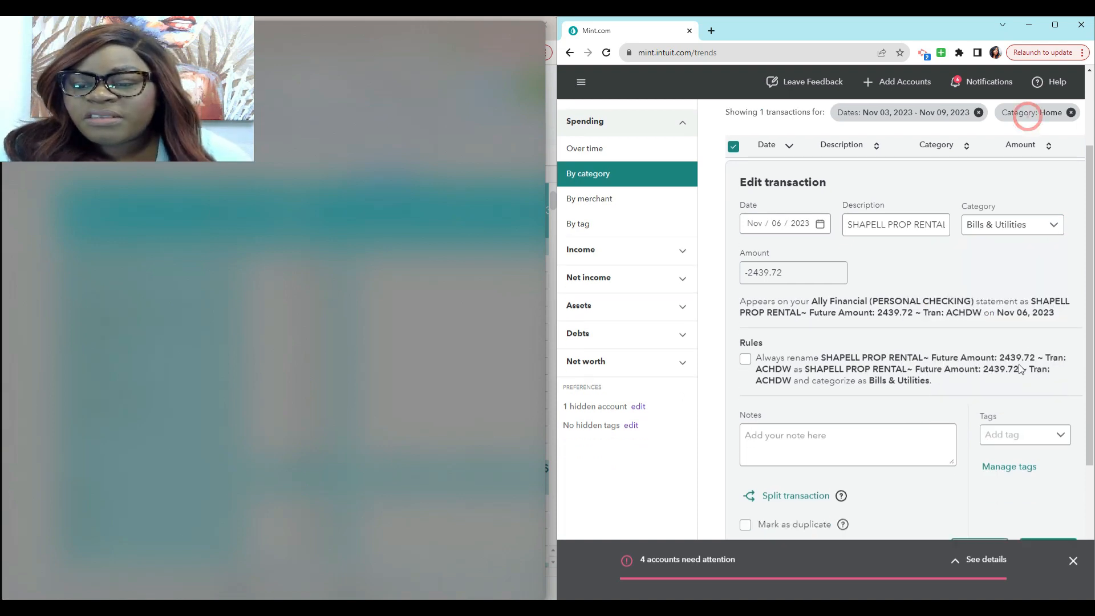
pyautogui.click(1043, 352)
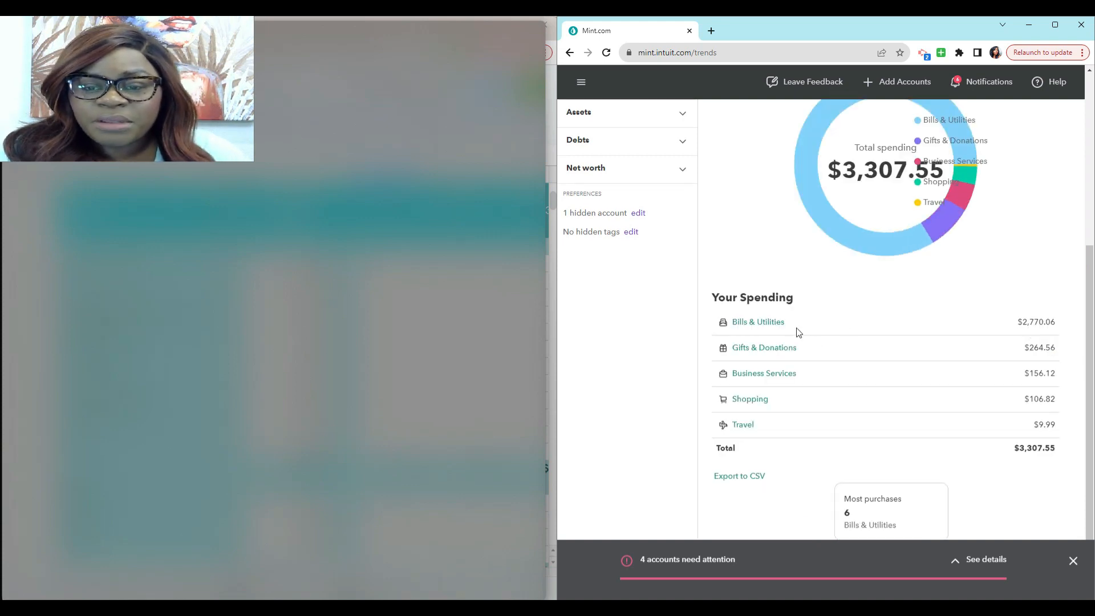
# Step: In the Bills & Utilities spending category, rename the Nov 04 Help transaction as HBO Max and return to the spending-by-category report
pyautogui.click(764, 324)
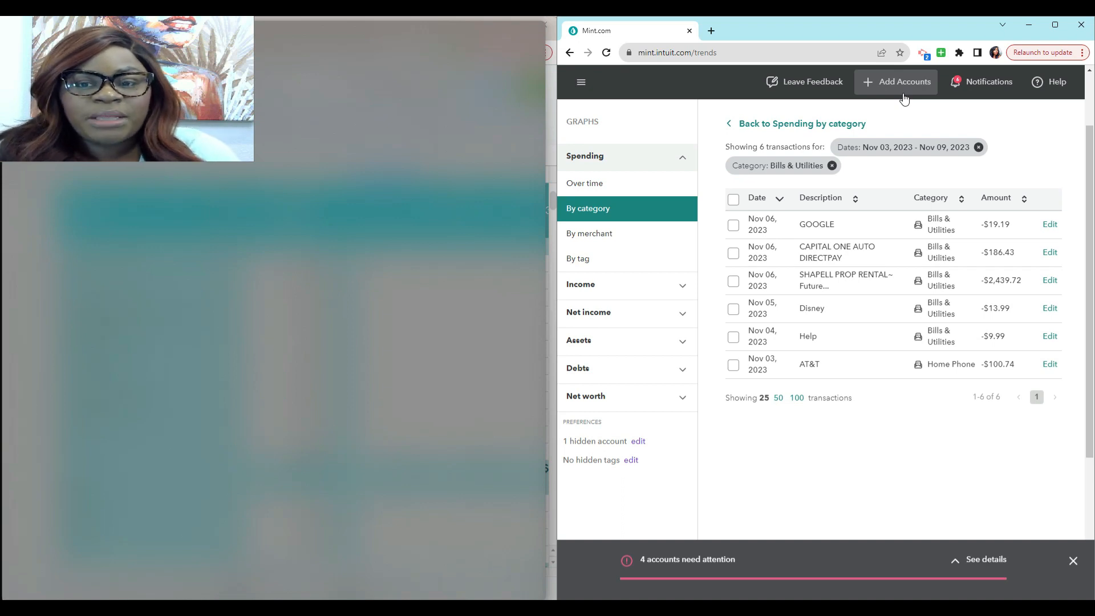
pyautogui.click(952, 335)
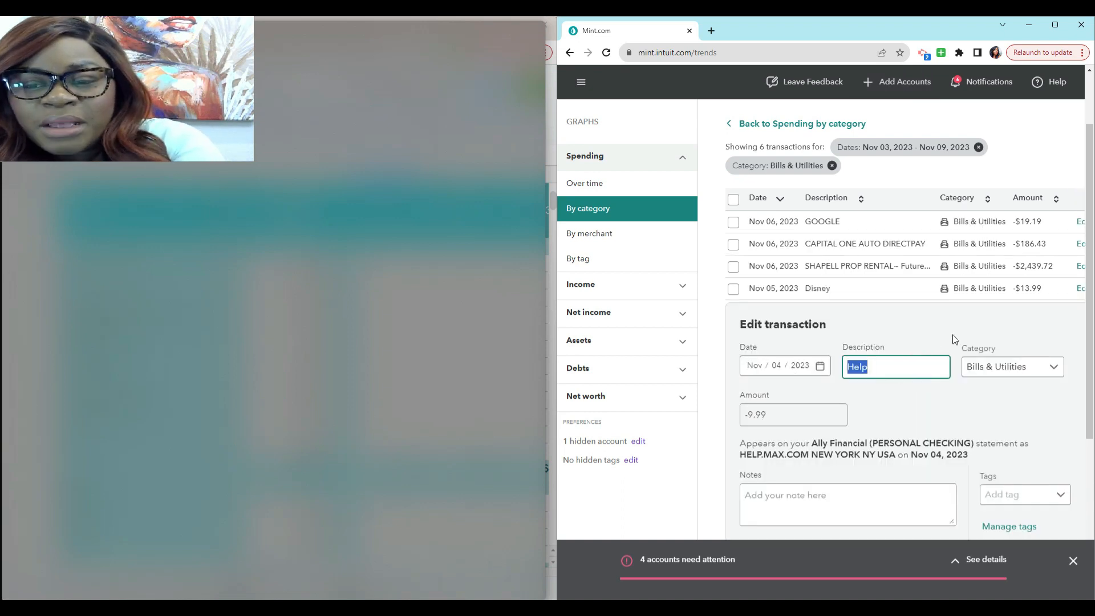
pyautogui.write('Max')
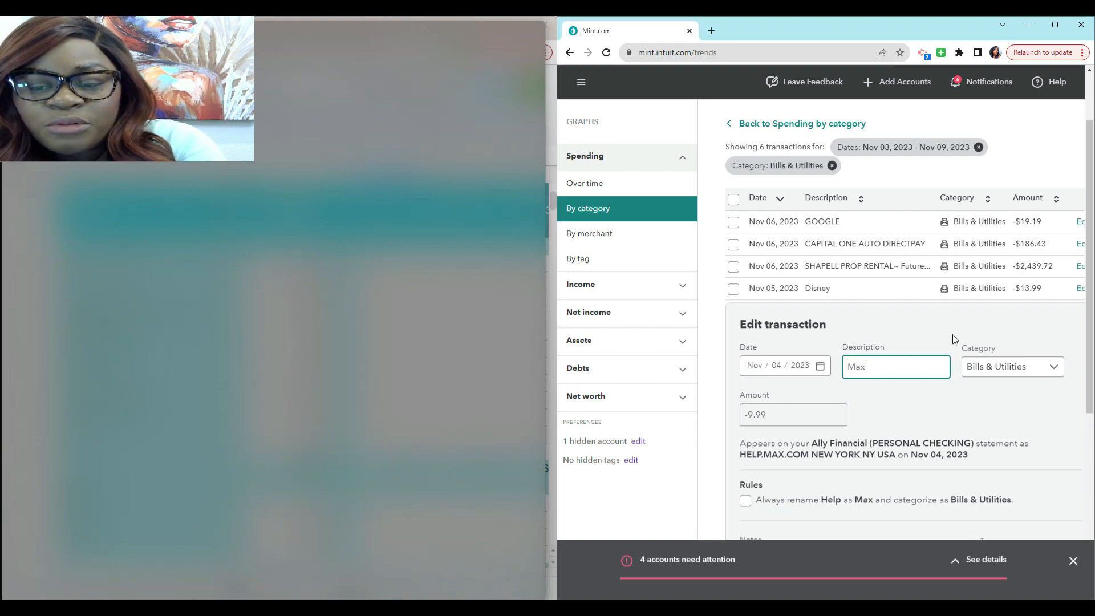
pyautogui.click(583, 219)
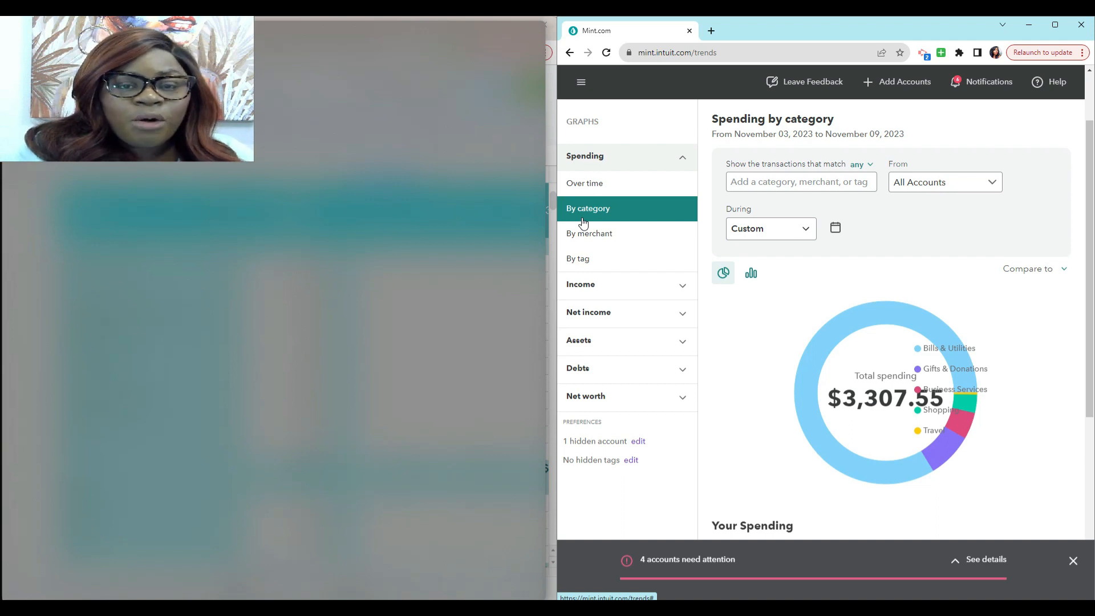
# Step: Check the Bills & Utilities transactions in Mint and enter 2770.06 as the Week 1 Bills expense in the Google Sheets budget
pyautogui.moveTo(542, 141); pyautogui.dragTo(547, 143)
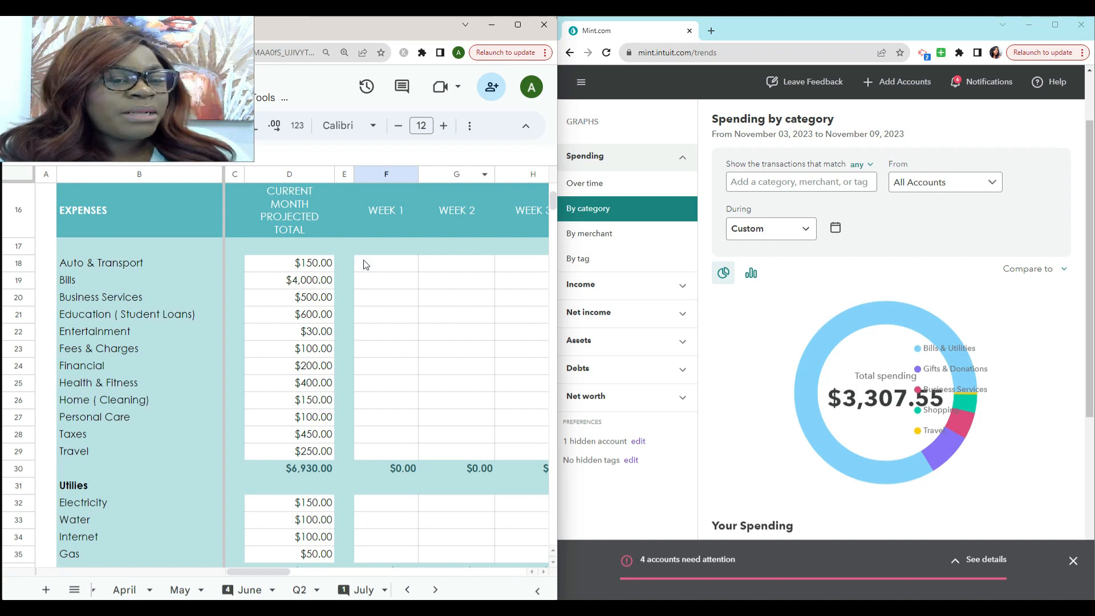
pyautogui.scroll(1, 366, 264)
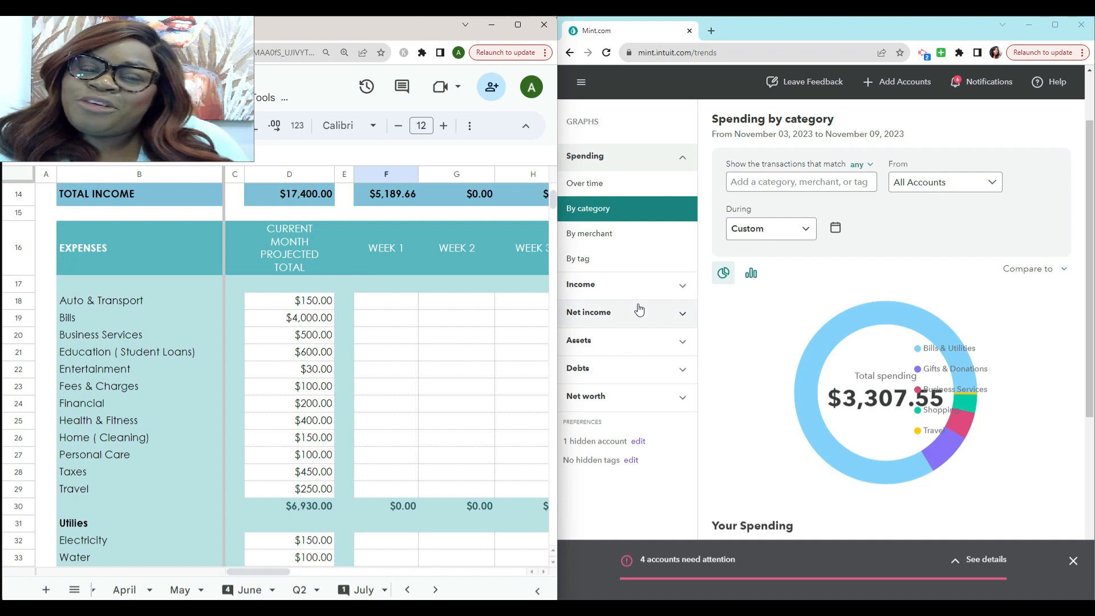
pyautogui.scroll(-5, 639, 309)
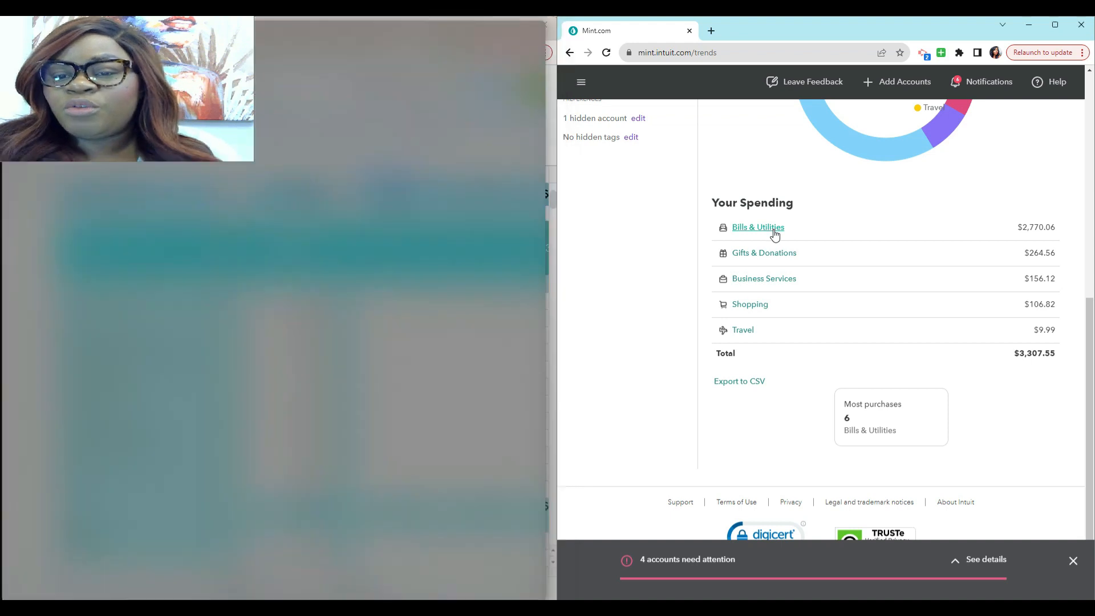
pyautogui.click(772, 230)
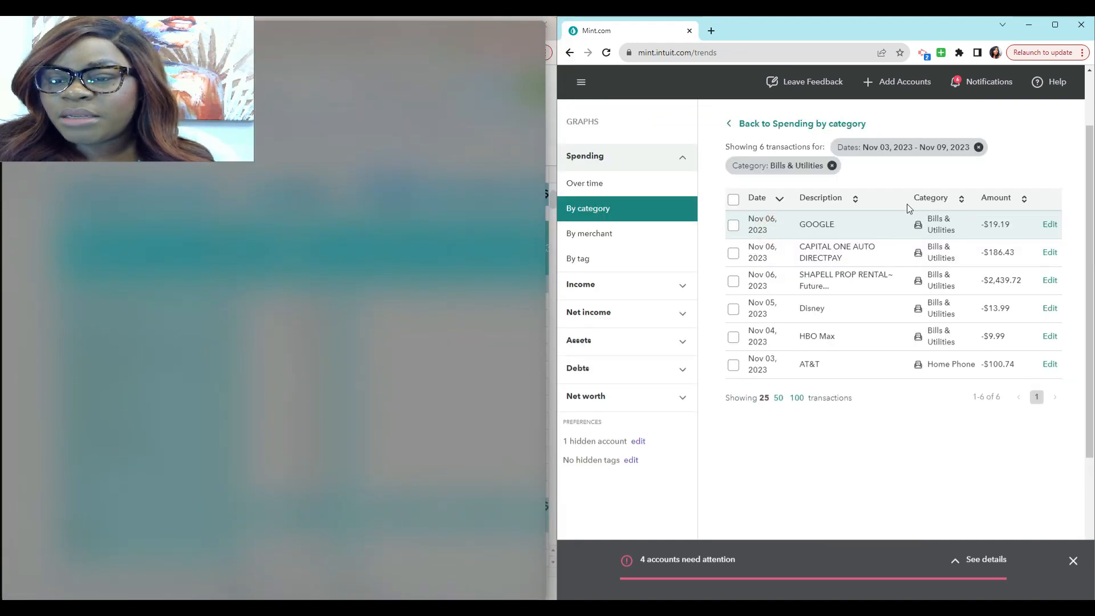
pyautogui.click(762, 122)
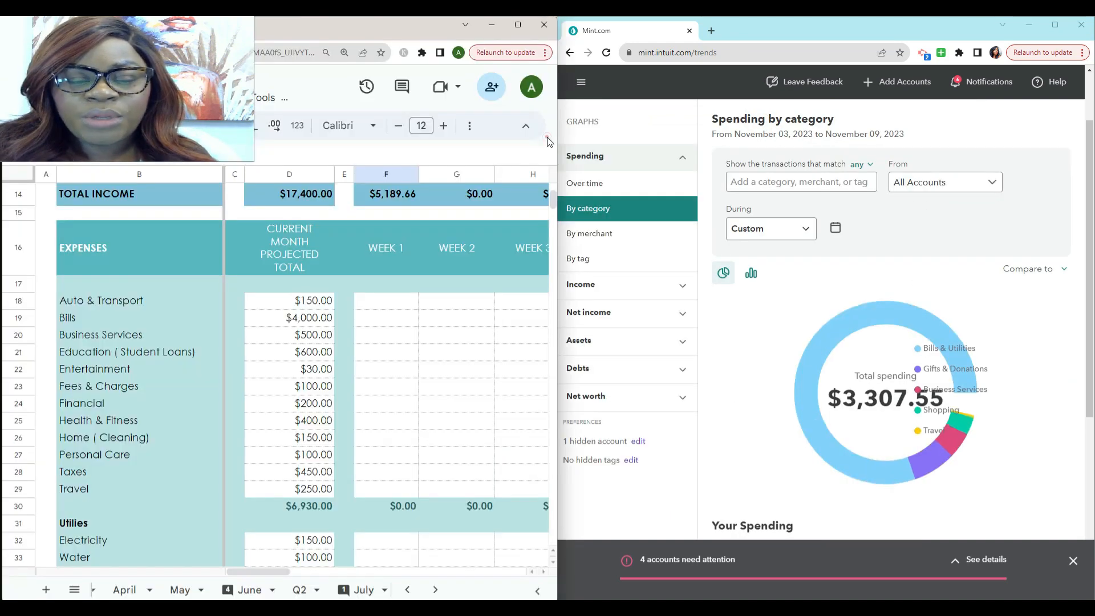
pyautogui.click(368, 317)
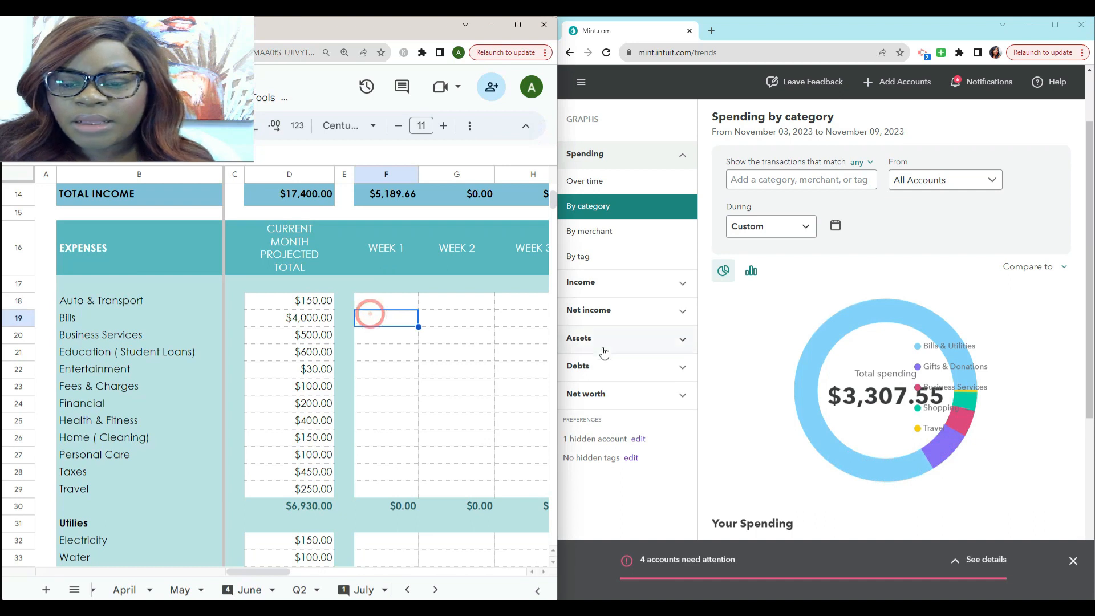
pyautogui.scroll(-4, 602, 347)
pyautogui.scroll(-1, 603, 352)
pyautogui.write('2,770')
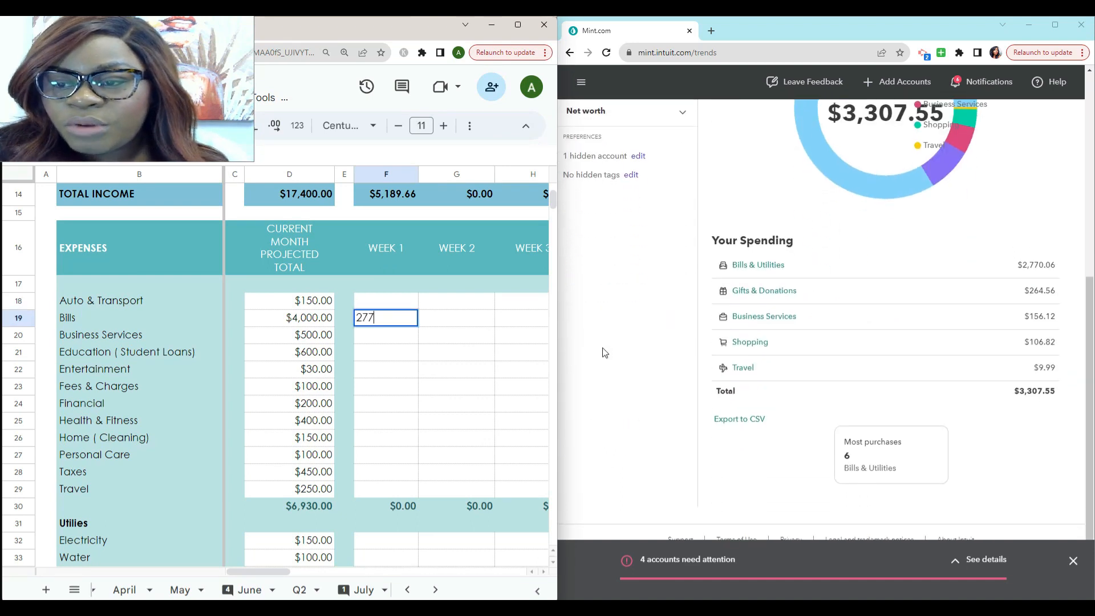
pyautogui.write('.06')
pyautogui.press('Return')
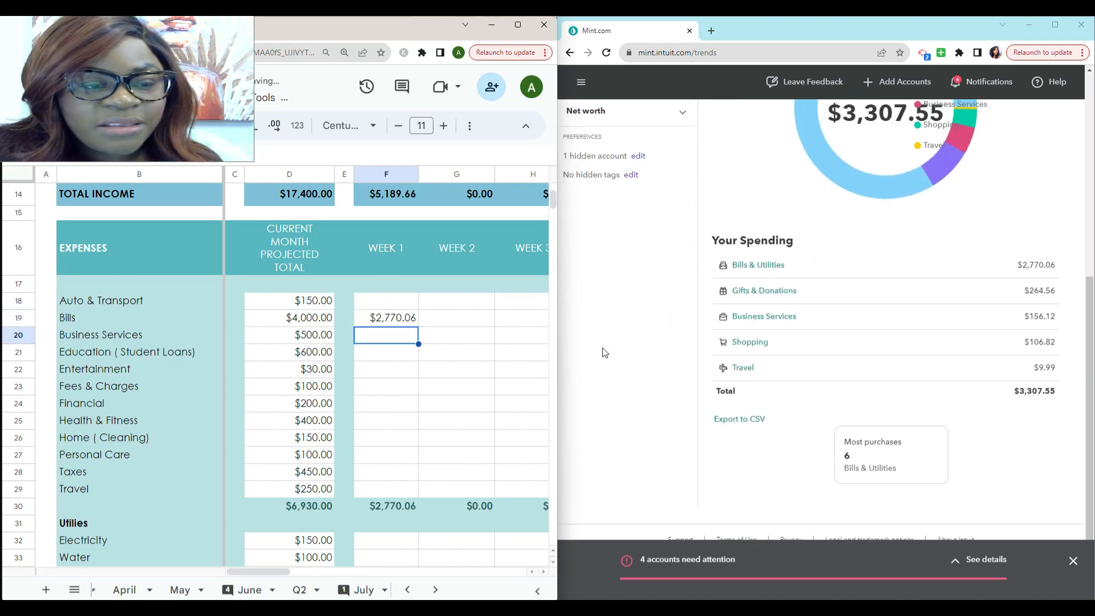
# Step: Review Mint's Gifts & Donations transaction and look through the Google Sheets budget's expense rows for a line that suits it
pyautogui.click(764, 290)
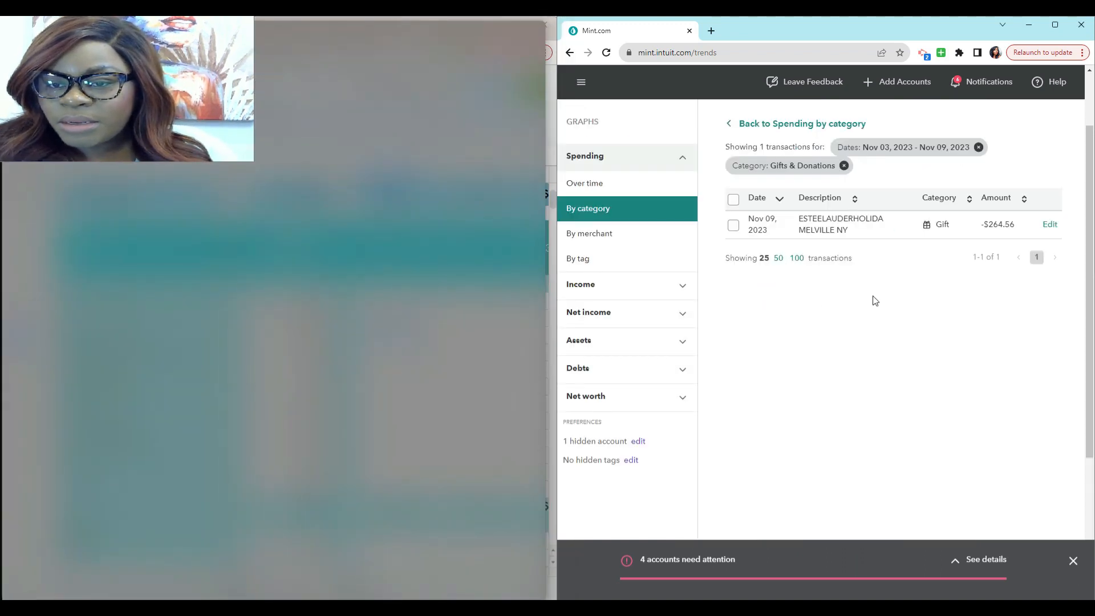
pyautogui.click(769, 123)
pyautogui.hotkey('alt', 'Tab')
pyautogui.scroll(-1, 471, 351)
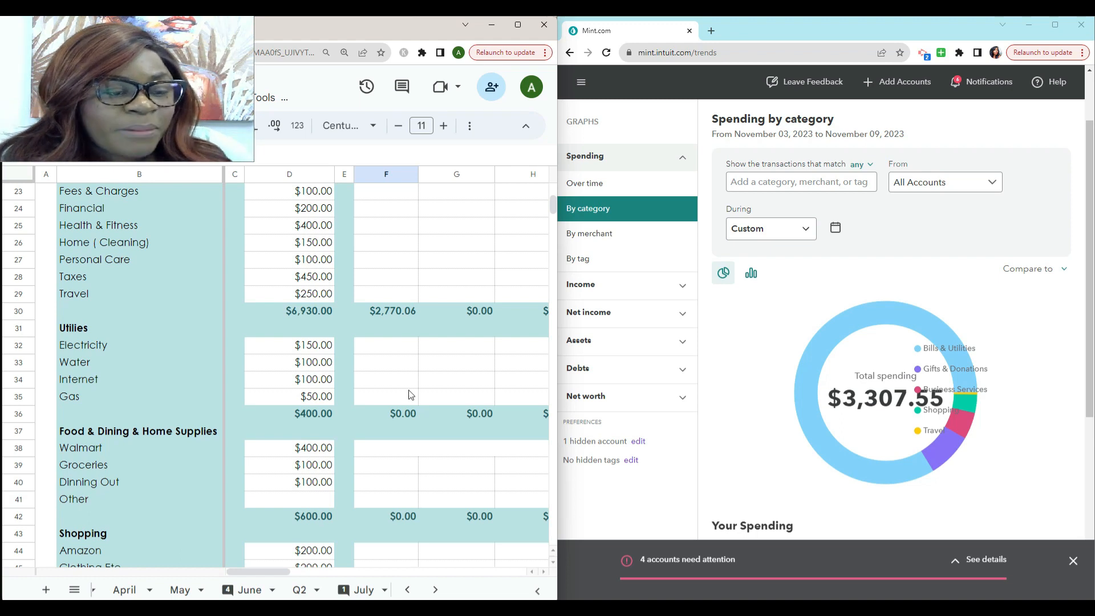
pyautogui.scroll(-2, 337, 419)
pyautogui.scroll(4, 338, 421)
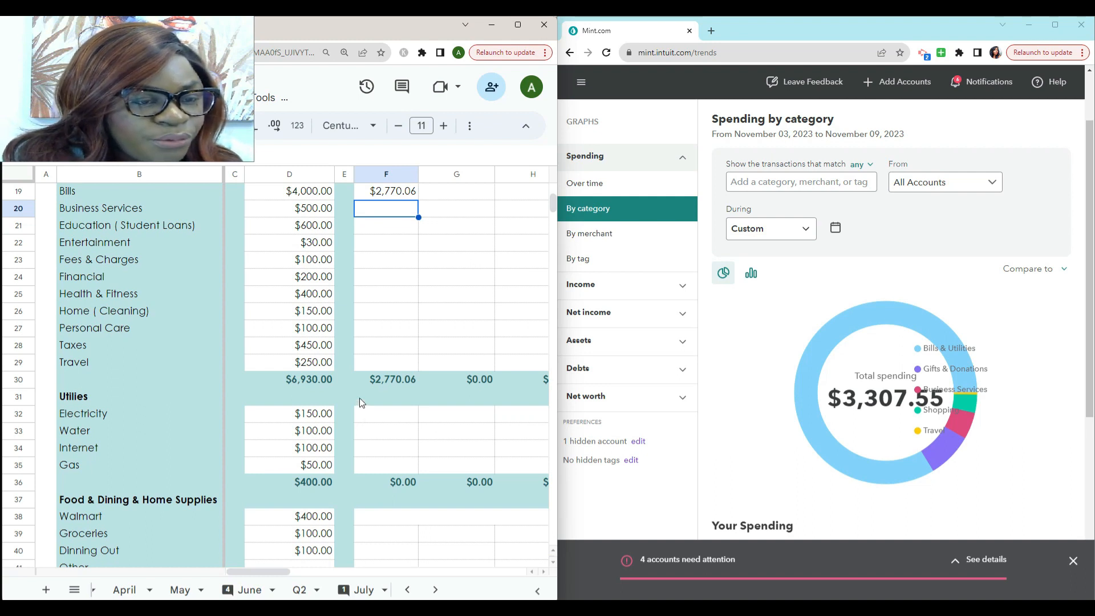
pyautogui.scroll(-5, 360, 401)
pyautogui.scroll(-1, 359, 402)
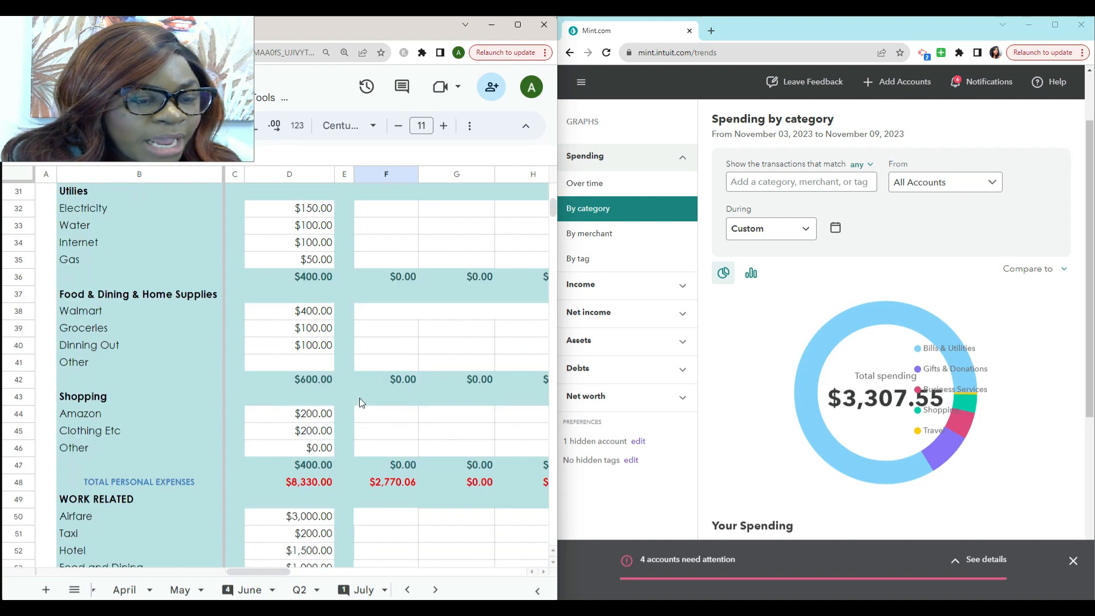
pyautogui.scroll(4, 359, 402)
pyautogui.scroll(-2, 358, 402)
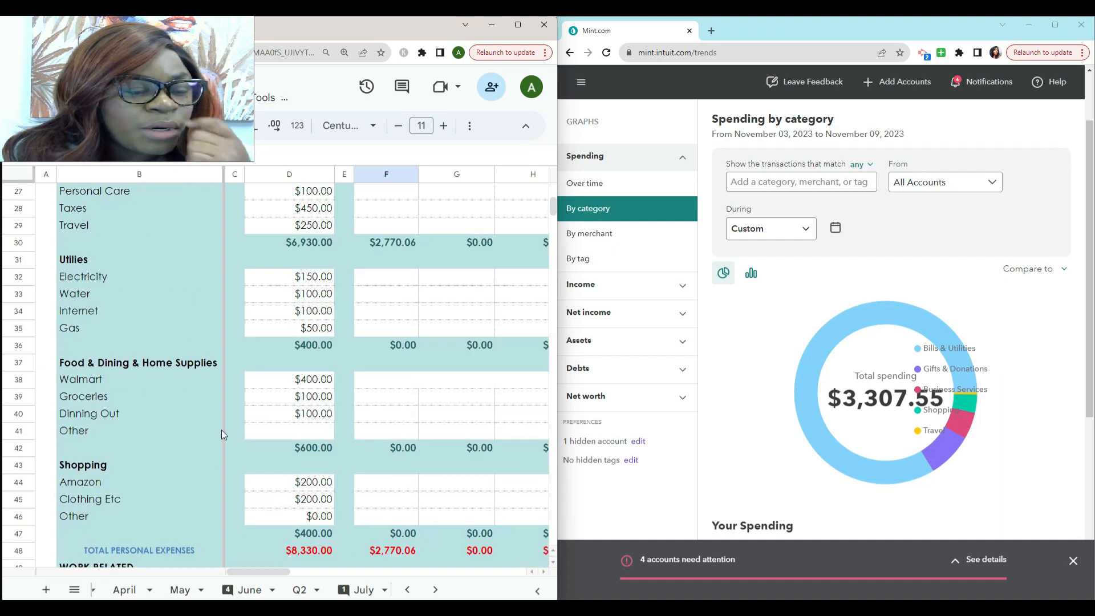
# Step: Relabel the Other row under Food & Dining & Home Supplies as Other /Gifts
pyautogui.click(131, 432)
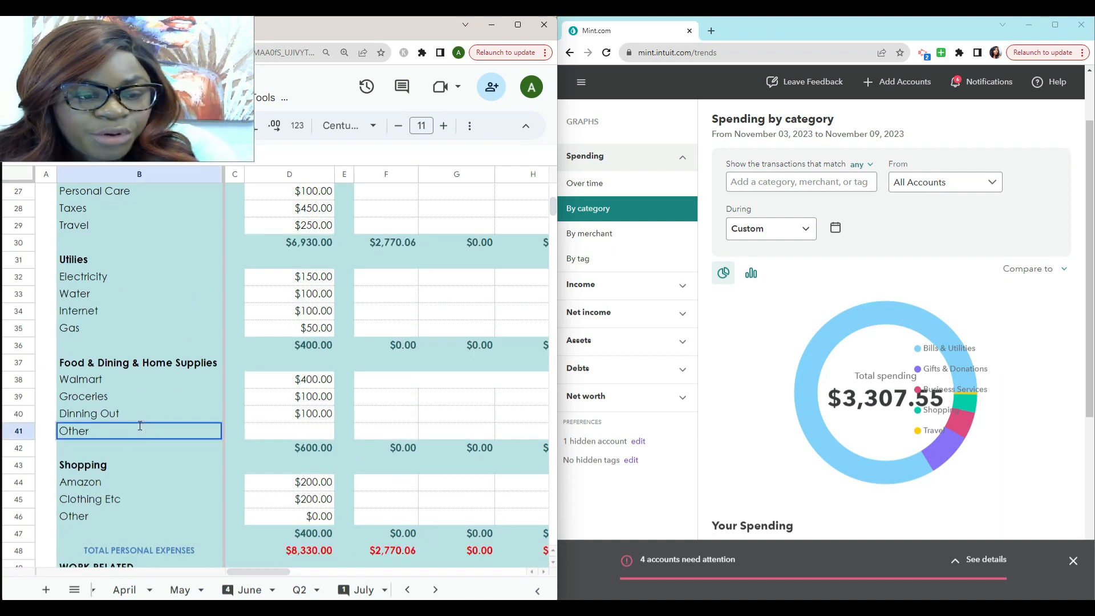
pyautogui.write('(Gi')
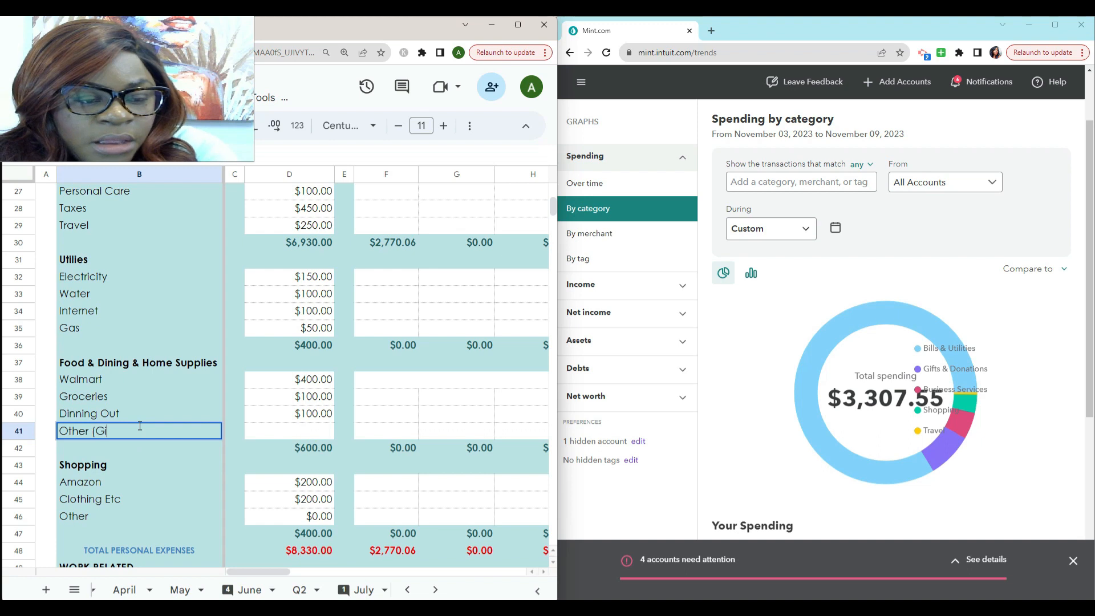
pyautogui.write('fts)')
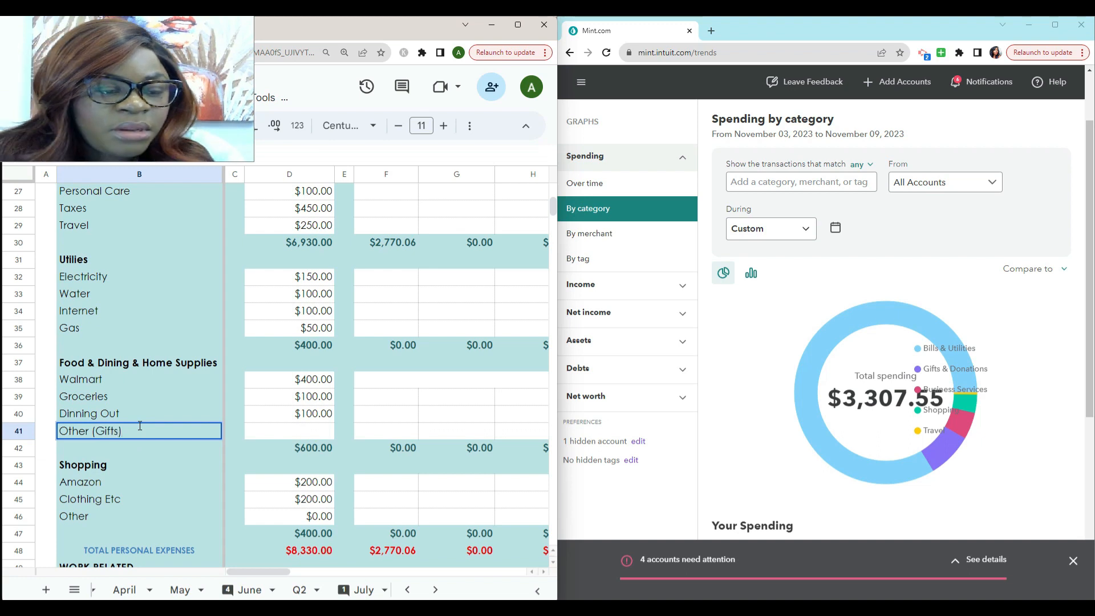
pyautogui.click(297, 379)
# Step: Enter Mint's Gifts & Donations spending of 264.56 as the Week 1 amount in the Other /Gifts row
pyautogui.scroll(3, 348, 389)
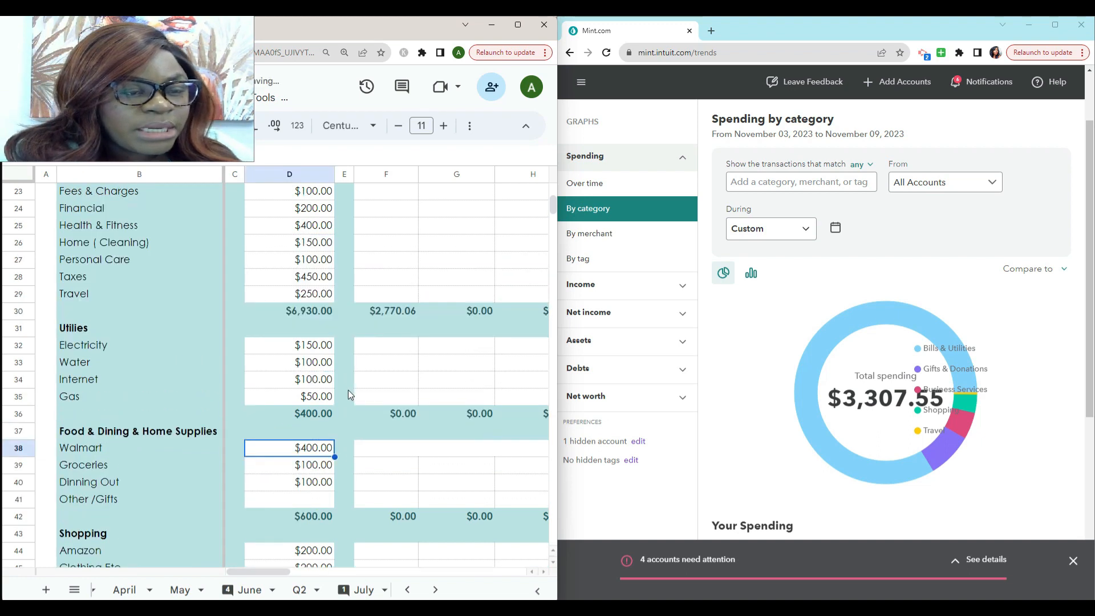
pyautogui.scroll(1, 347, 390)
pyautogui.scroll(-2, 413, 398)
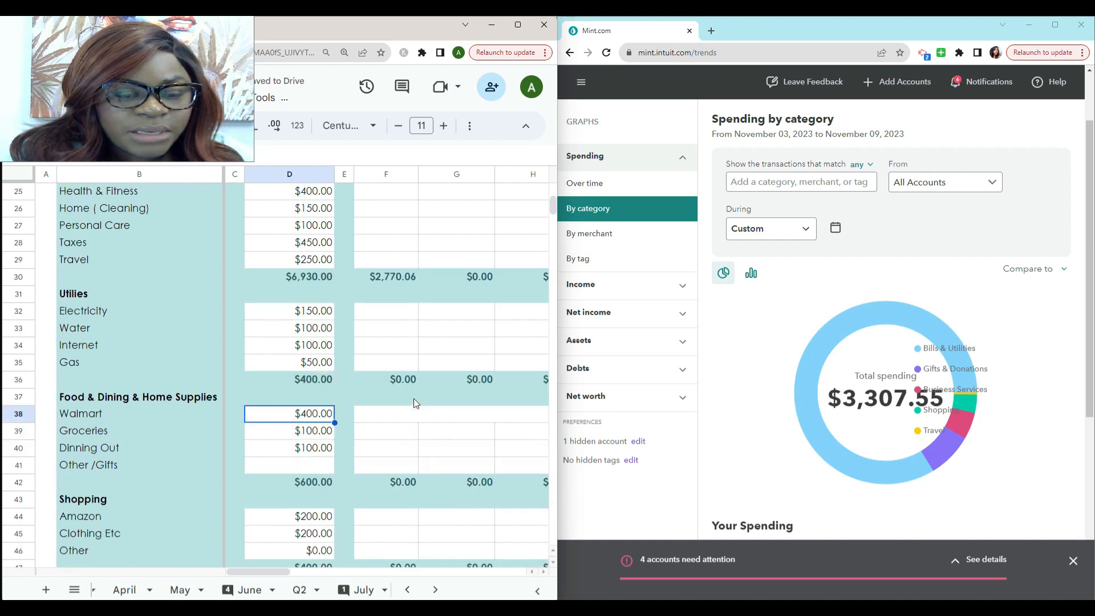
pyautogui.click(401, 467)
pyautogui.scroll(-4, 849, 398)
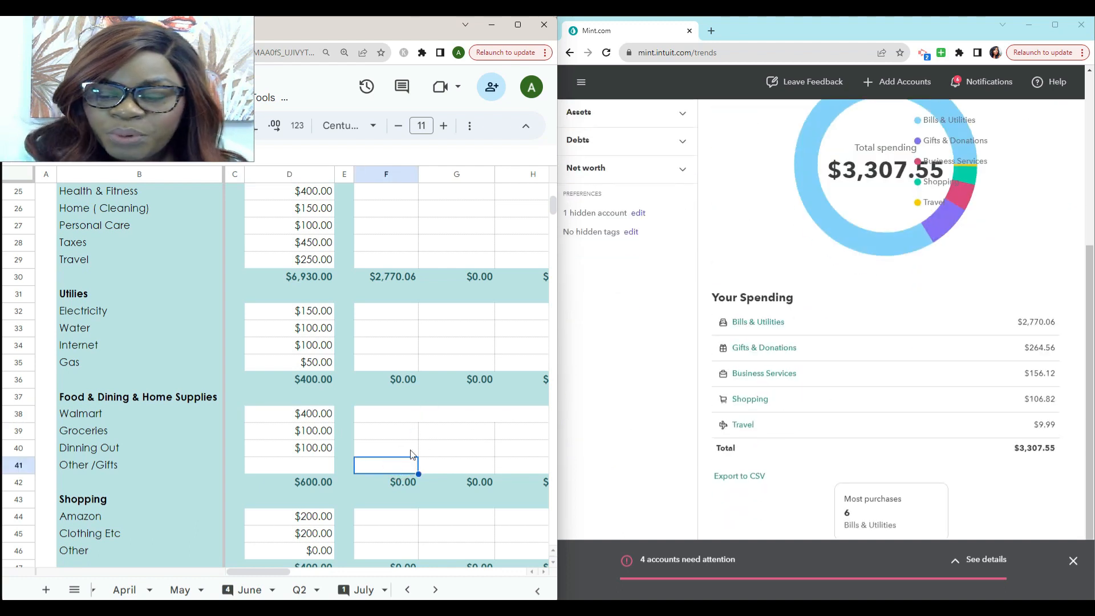
pyautogui.write('264')
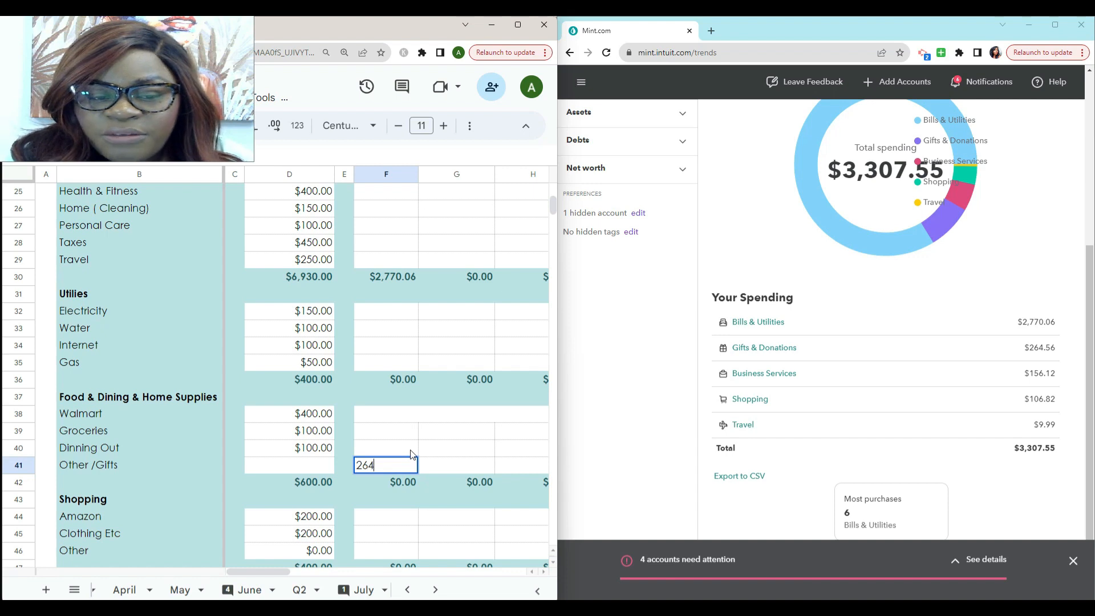
pyautogui.write('.56')
pyautogui.press('Return')
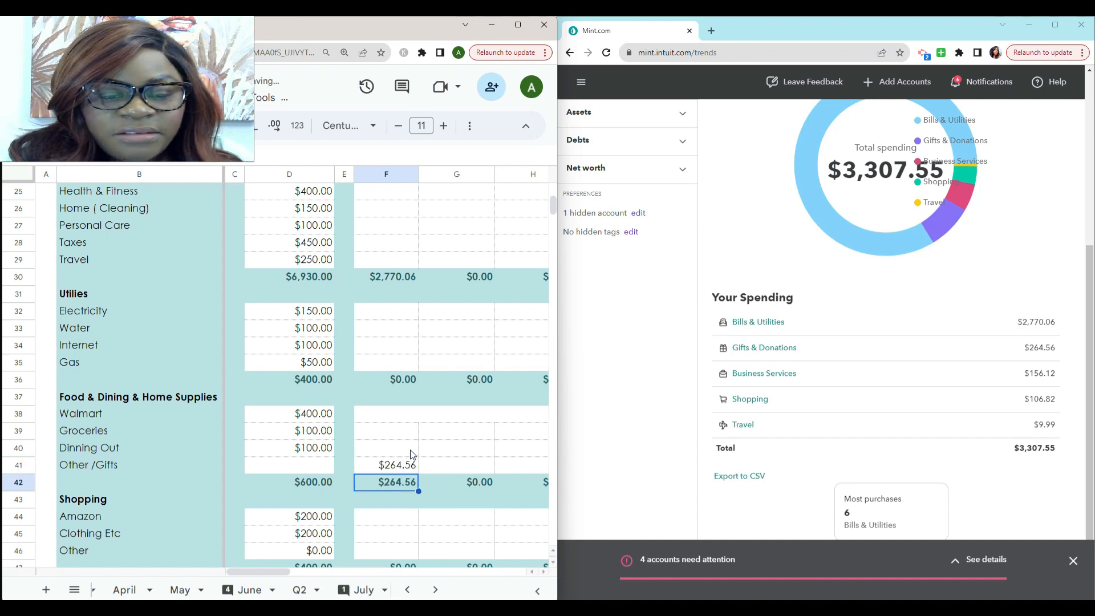
# Step: Enter Mint's Business Services spending of 156.12 as the Week 1 Business Services expense
pyautogui.scroll(5, 413, 454)
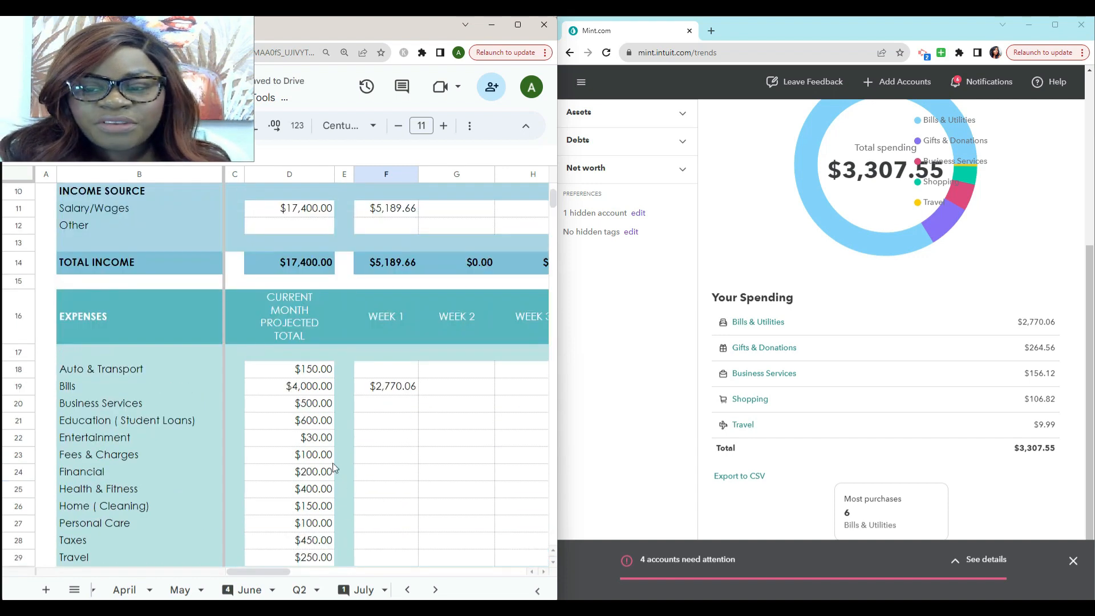
pyautogui.click(393, 406)
pyautogui.write('156')
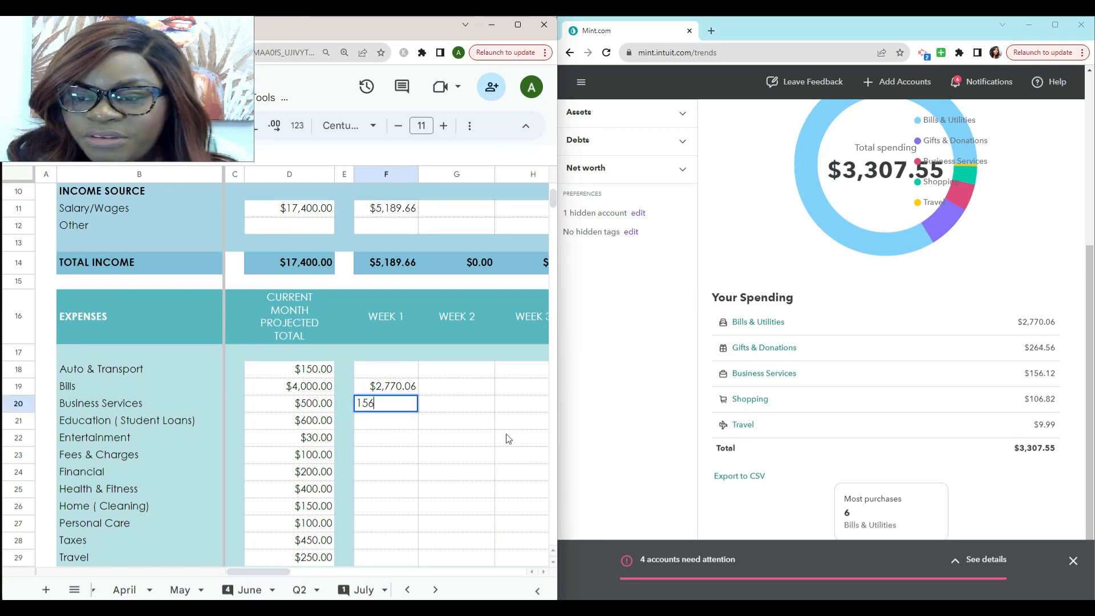
pyautogui.write('.12')
pyautogui.press('Return')
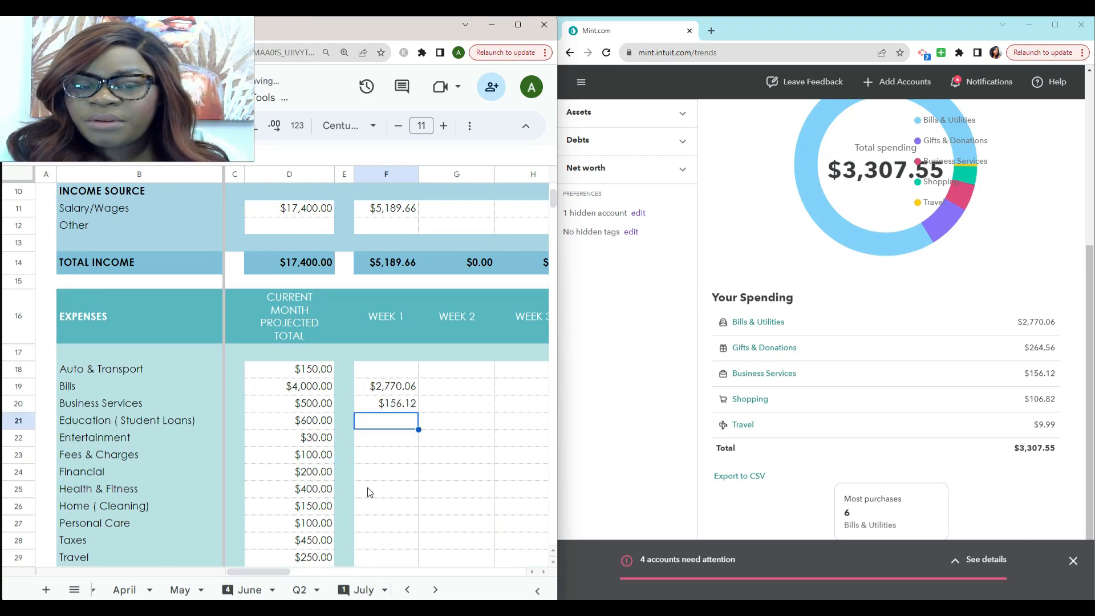
# Step: Review Mint's Shopping transactions for November 3–9, 2023, return to spending by category, and find the budget's Shopping section
pyautogui.scroll(-3, 386, 460)
pyautogui.scroll(-2, 386, 460)
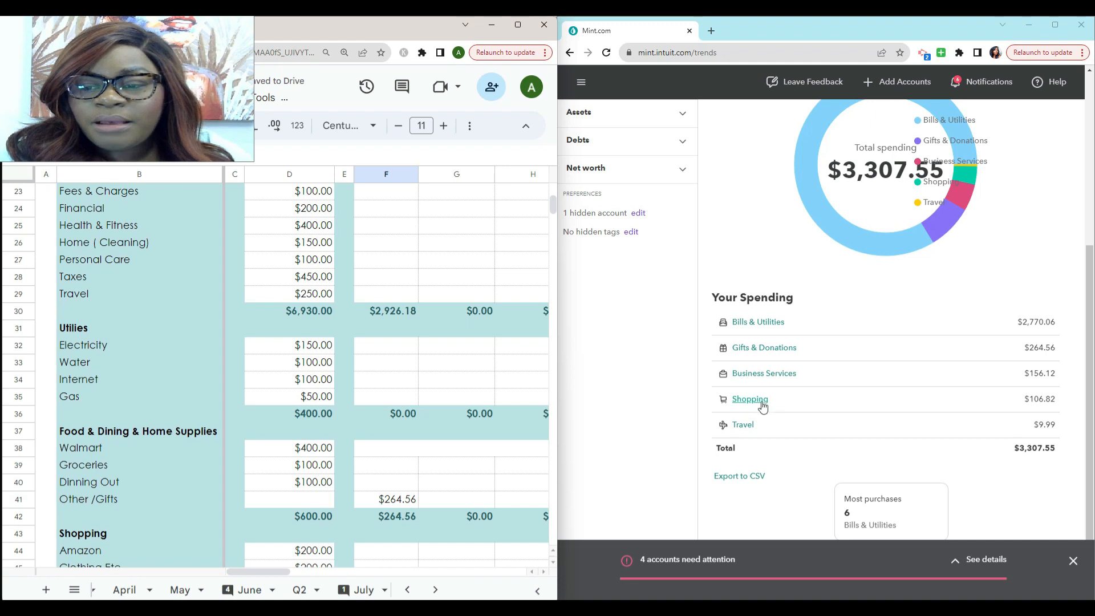
pyautogui.click(762, 401)
pyautogui.click(761, 402)
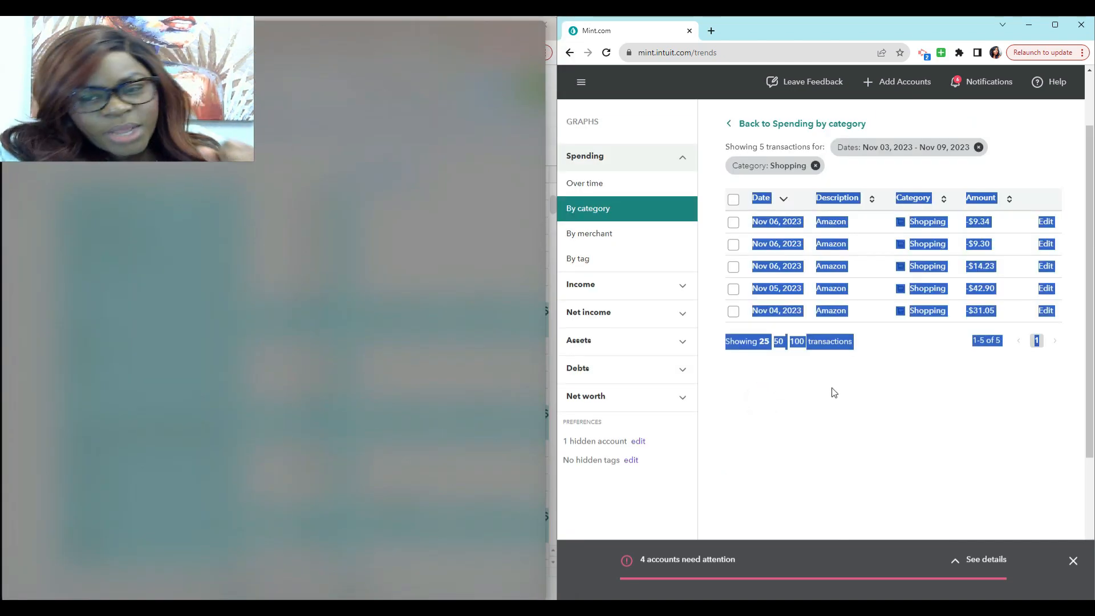
pyautogui.click(725, 123)
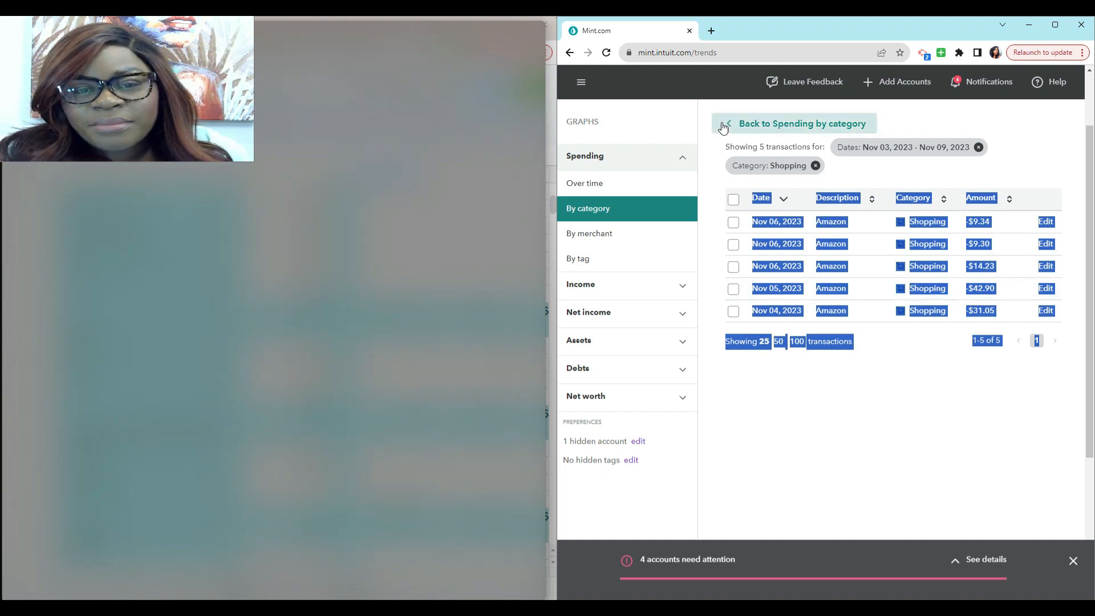
pyautogui.scroll(-5, 877, 487)
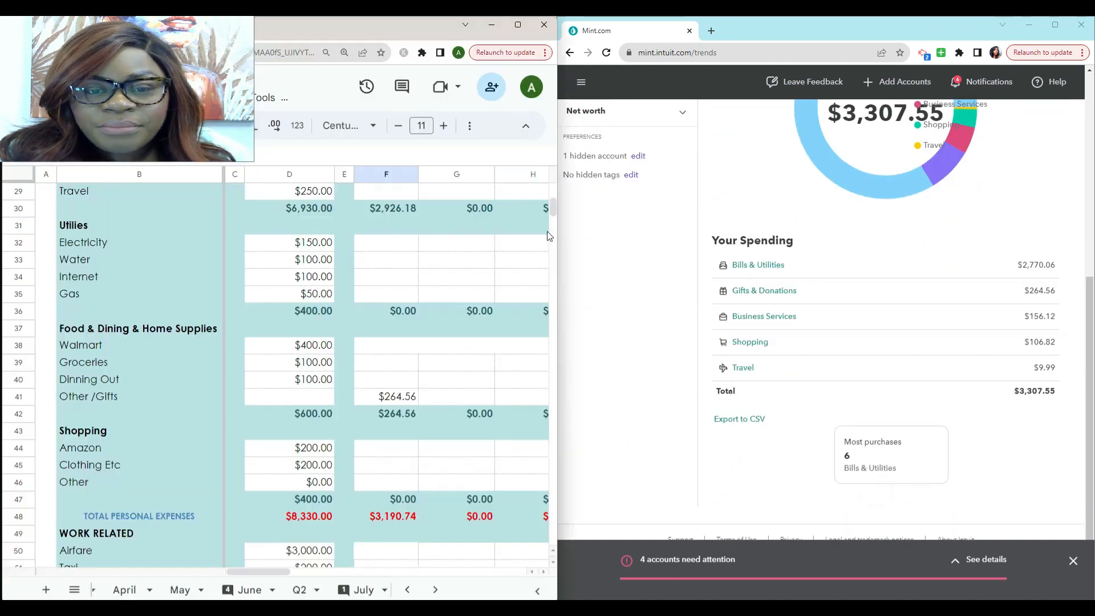
# Step: Enter Mint's Shopping spending of 106.82 as the Week 1 amount in the Amazon row under Shopping
pyautogui.click(544, 228)
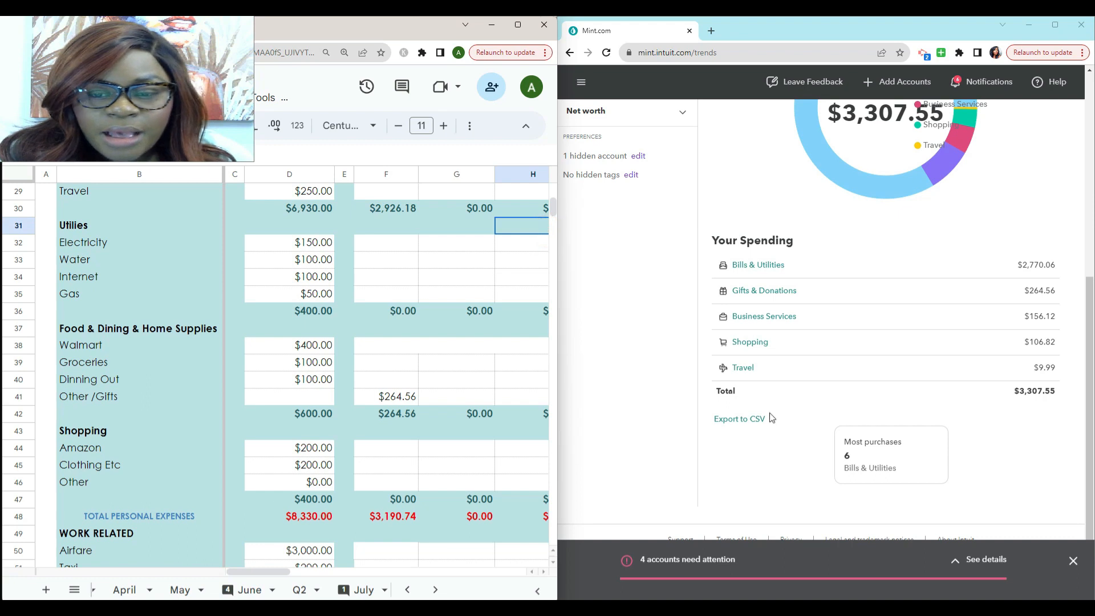
pyautogui.click(385, 449)
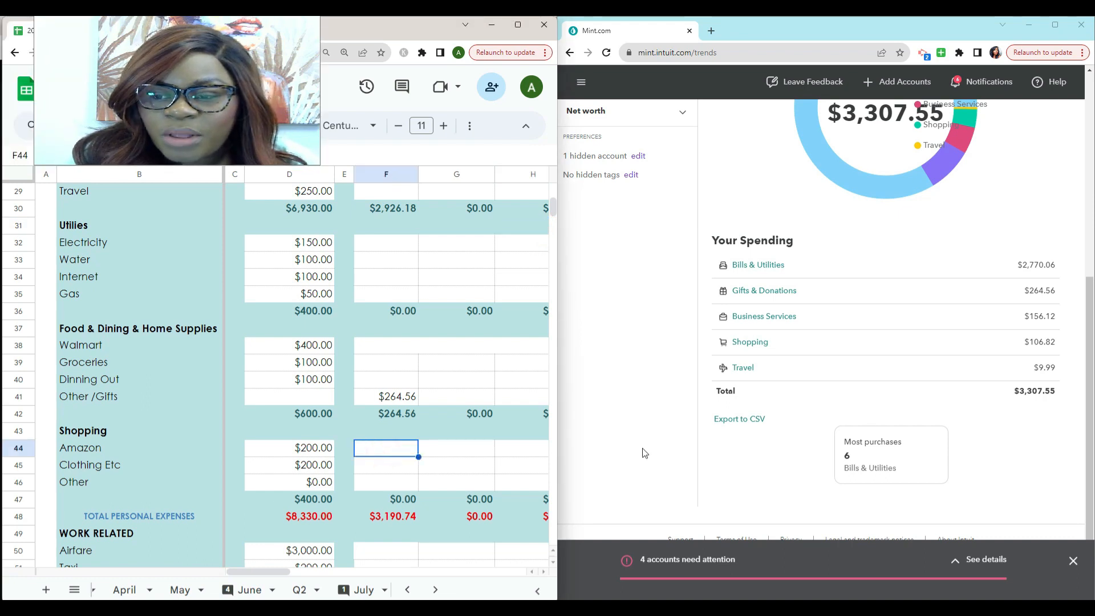
pyautogui.write('106.82')
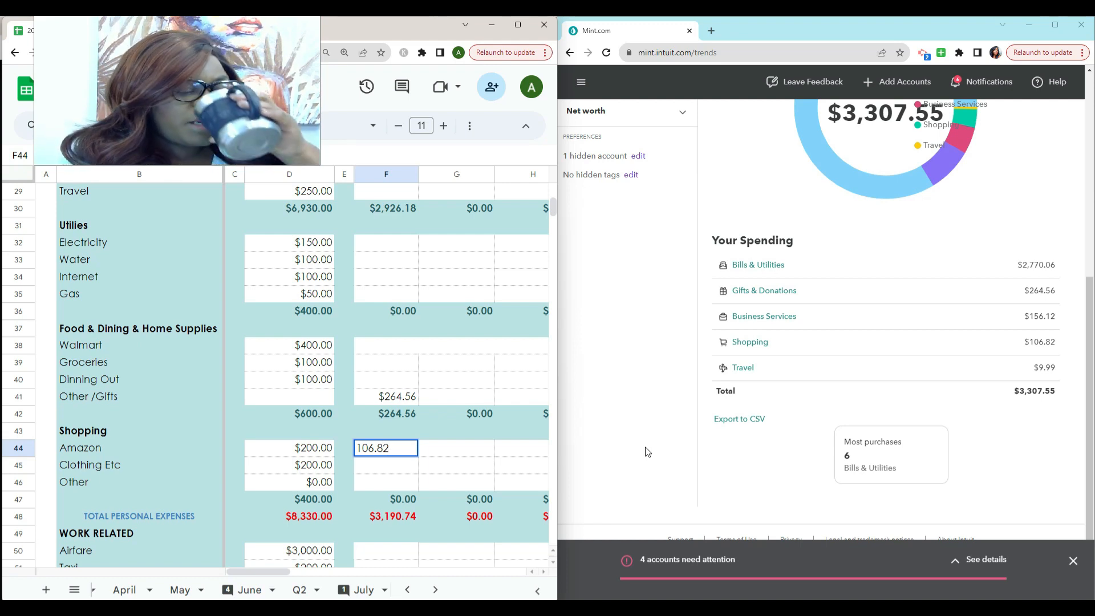
pyautogui.press('Return')
# Step: Enter Mint's Travel spending of 9.99 as the Week 1 amount in the personal expenses' Travel row
pyautogui.scroll(-5, 464, 466)
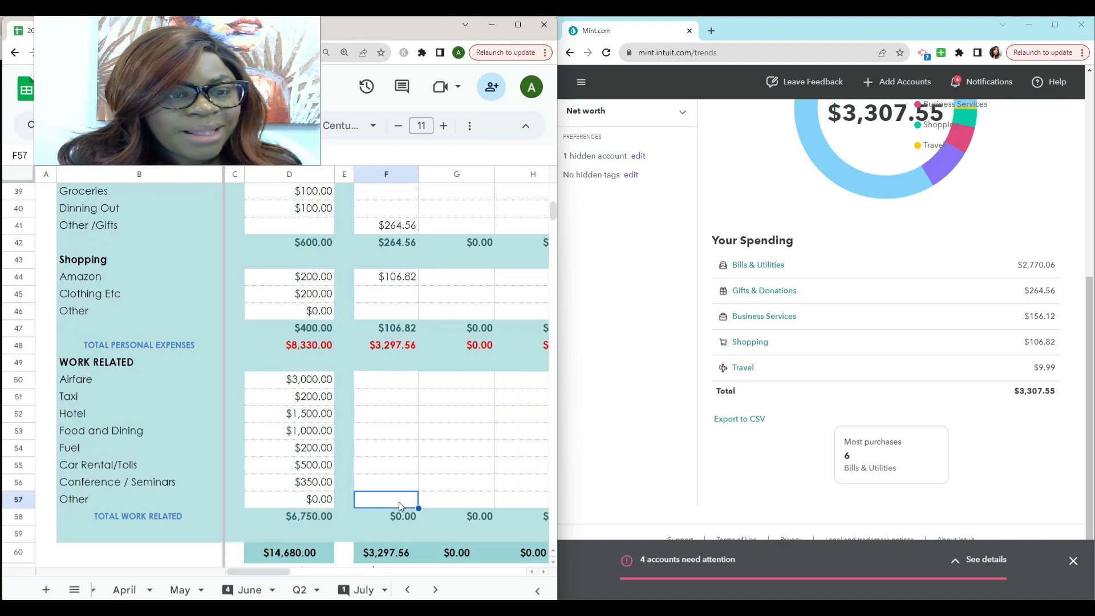
pyautogui.scroll(8, 399, 501)
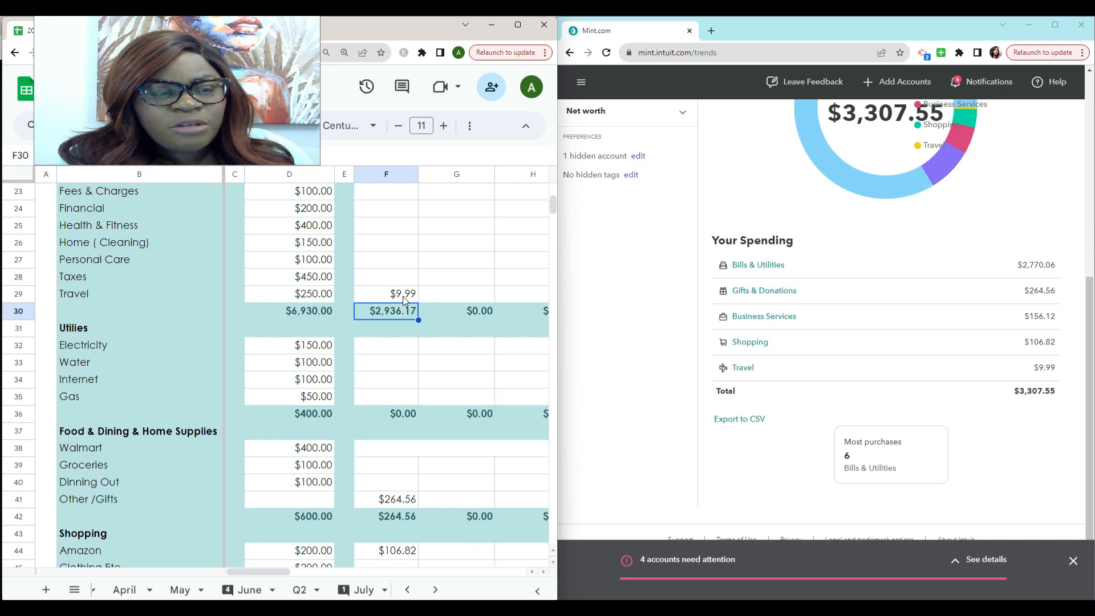
# Step: Compare the Week 1 expense total and Mint Value with Mint's total spending, and check the summary of income, expenses and net income
pyautogui.scroll(-7, 402, 296)
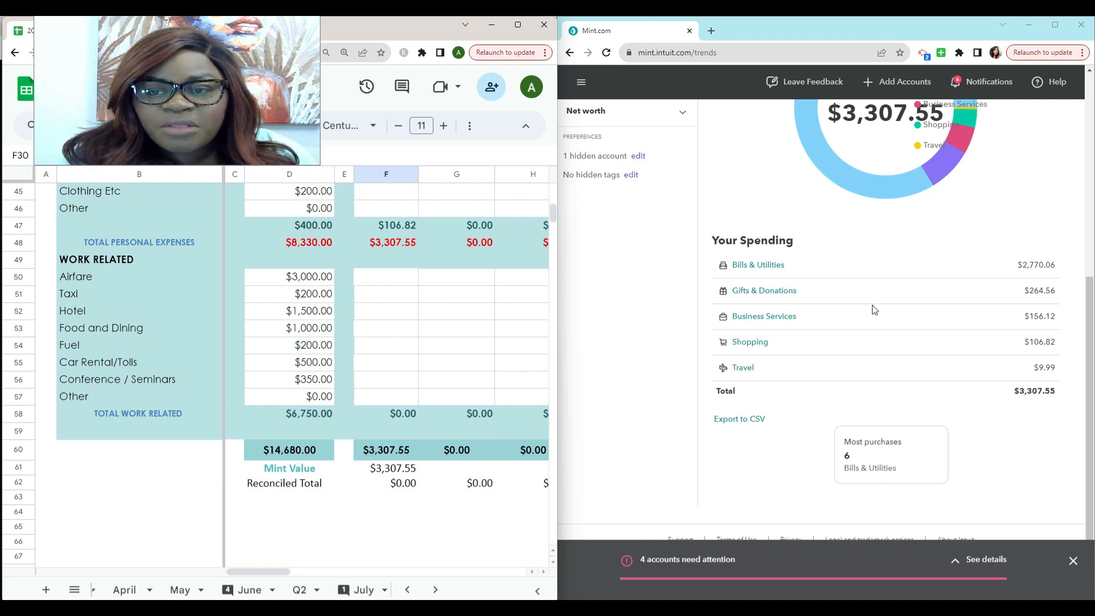
pyautogui.scroll(4, 874, 309)
pyautogui.moveTo(925, 394)
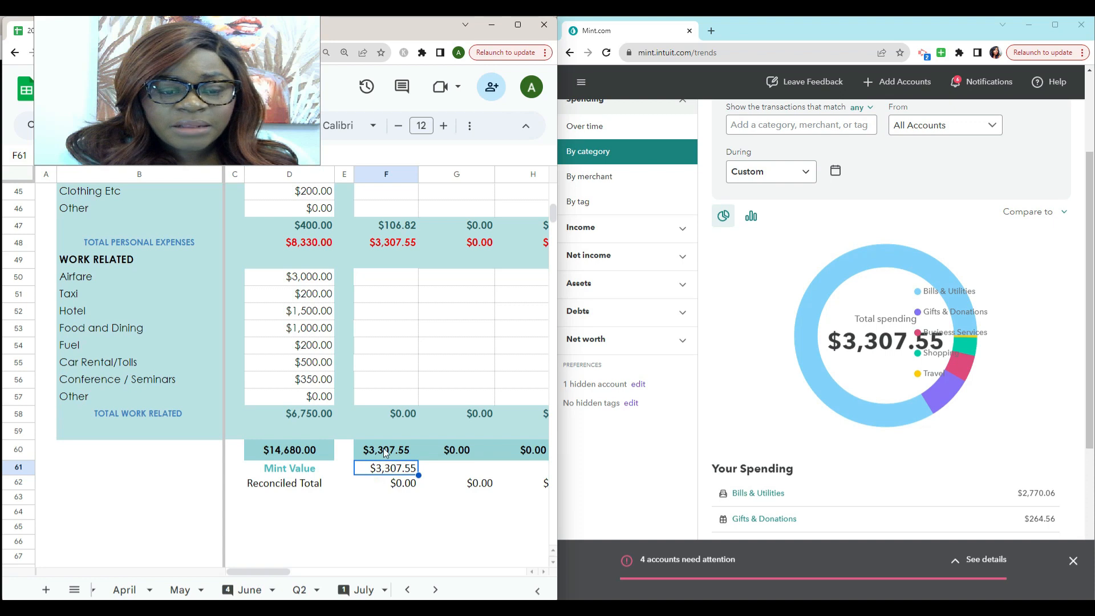
pyautogui.scroll(15, 524, 407)
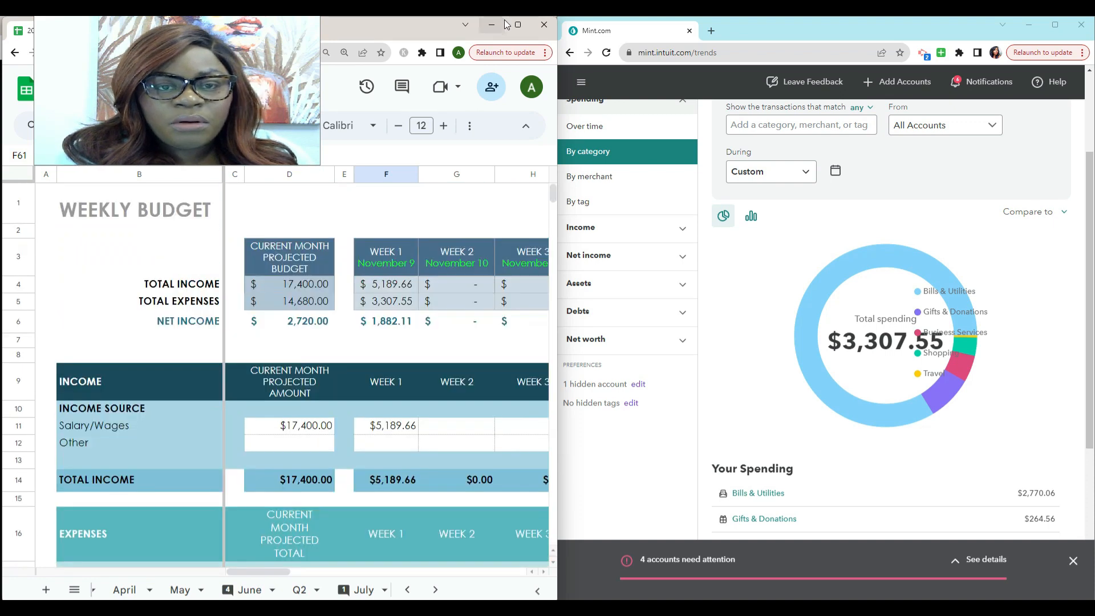
# Step: Maximize the budget window and clear the Week 1 amount in the Other /Gifts row under Food & Dining & Home Supplies
pyautogui.click(505, 24)
pyautogui.scroll(-6, 819, 270)
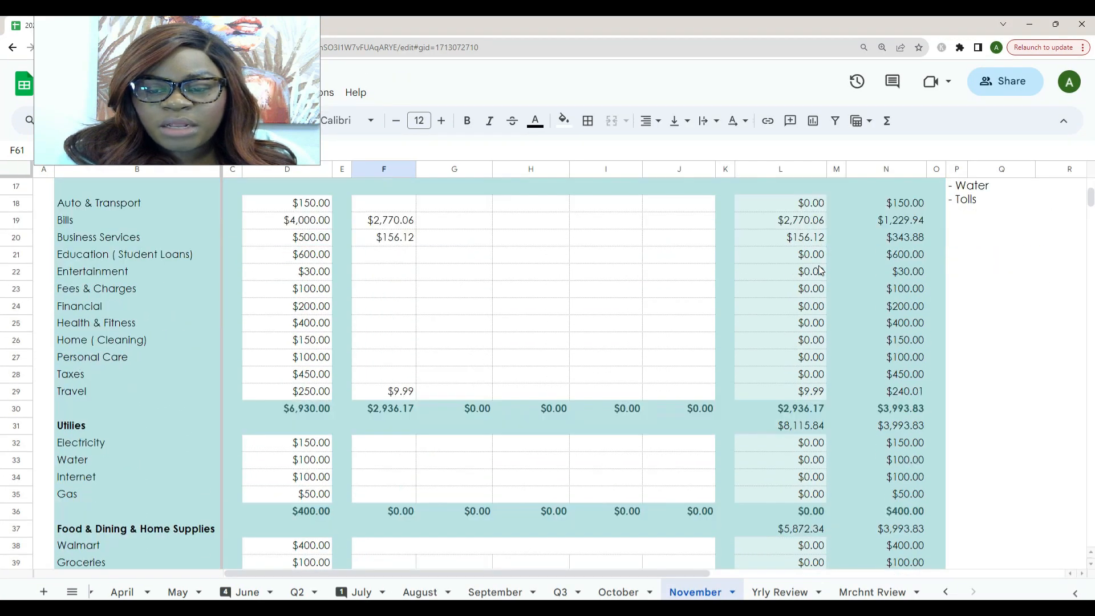
pyautogui.scroll(-4, 820, 270)
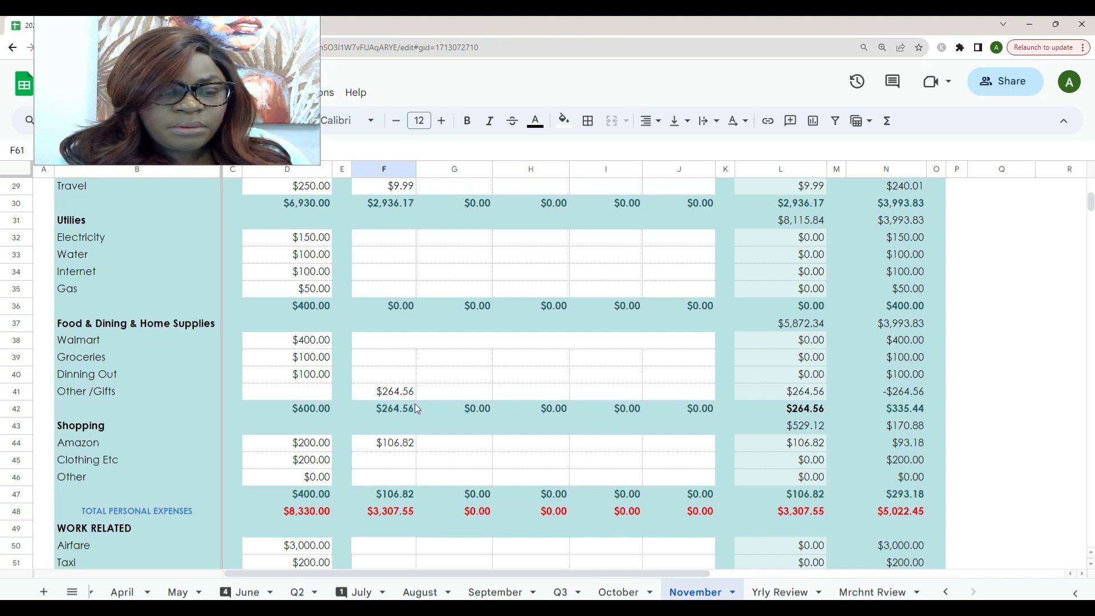
pyautogui.click(393, 386)
# Step: Relabel Shopping's Other row as Other / Gift and the Other /Gifts row under Food & Dining & Home Supplies as Other
pyautogui.doubleClick(112, 482)
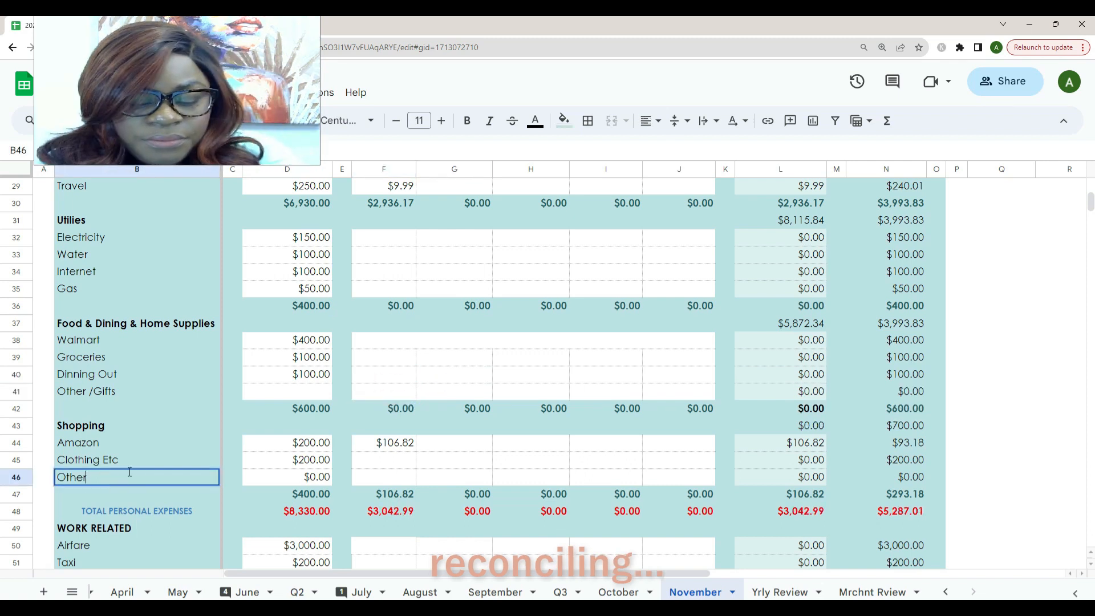
pyautogui.doubleClick(116, 392)
pyautogui.moveTo(117, 392); pyautogui.dragTo(109, 392)
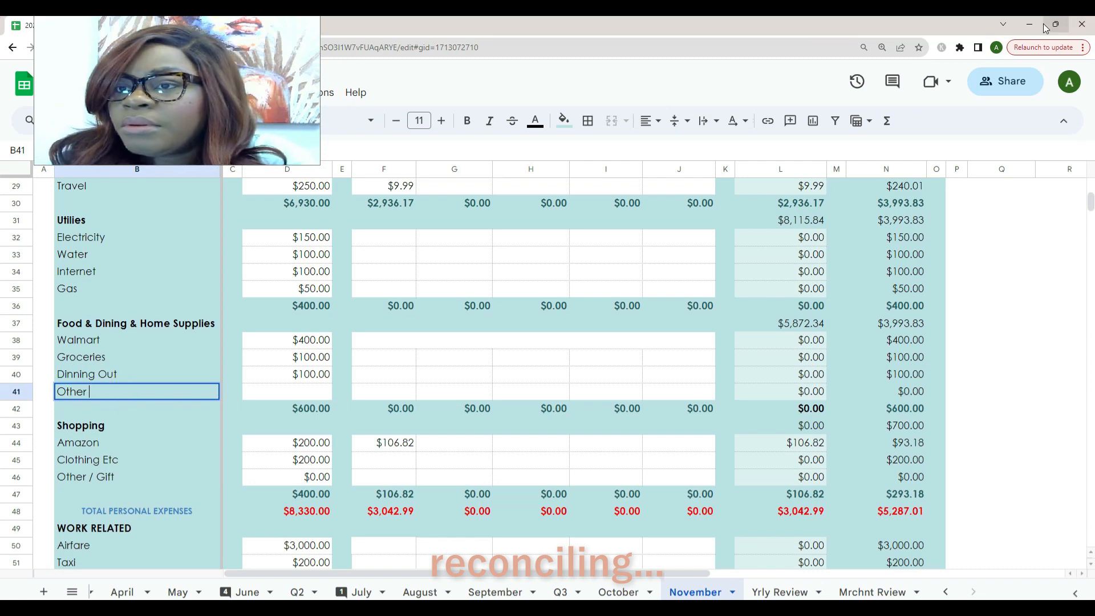
# Step: Place the budget beside Mint again and enter 264.56 as the Week 1 amount in Shopping's Other / Gift row
pyautogui.click(1046, 27)
pyautogui.click(400, 365)
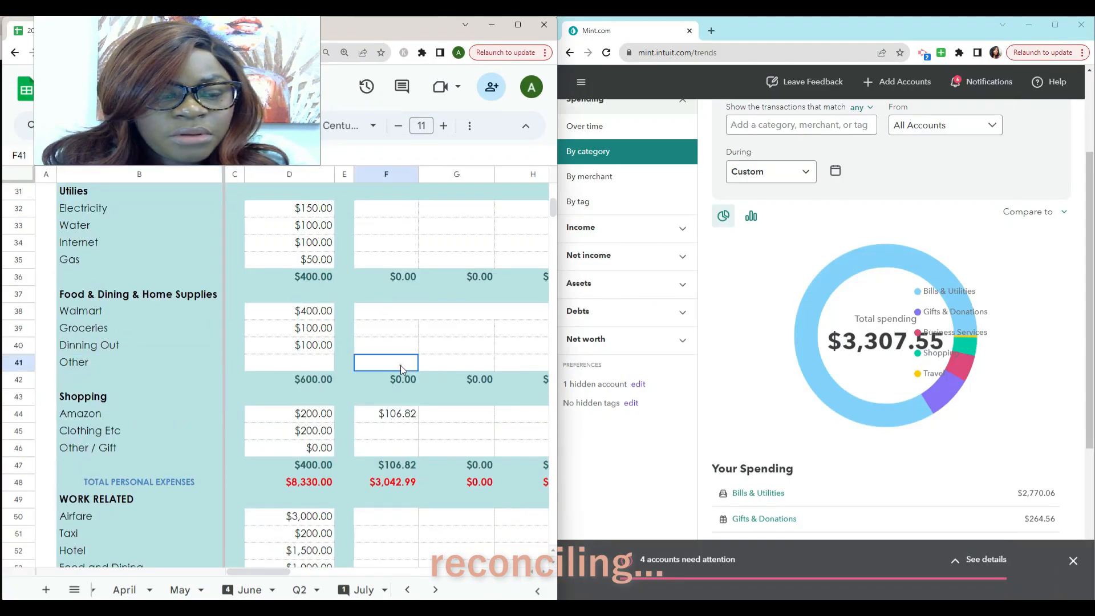
pyautogui.moveTo(393, 435); pyautogui.dragTo(397, 446)
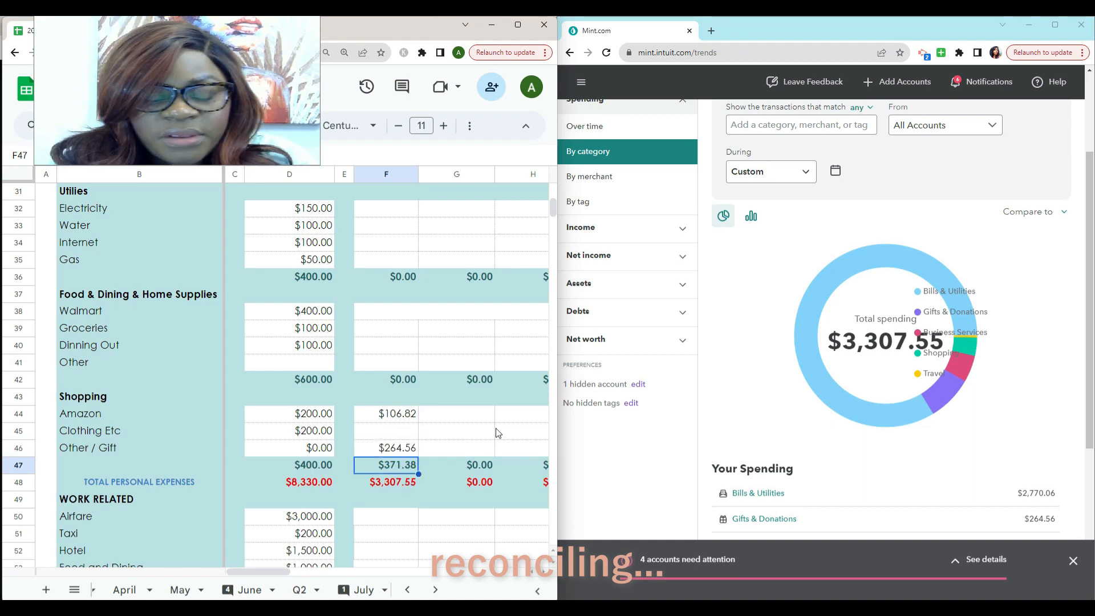
# Step: Check the Week 1 Reconciled Total against the Mint Value, and maximize the budget window to view all its columns
pyautogui.scroll(-6, 351, 470)
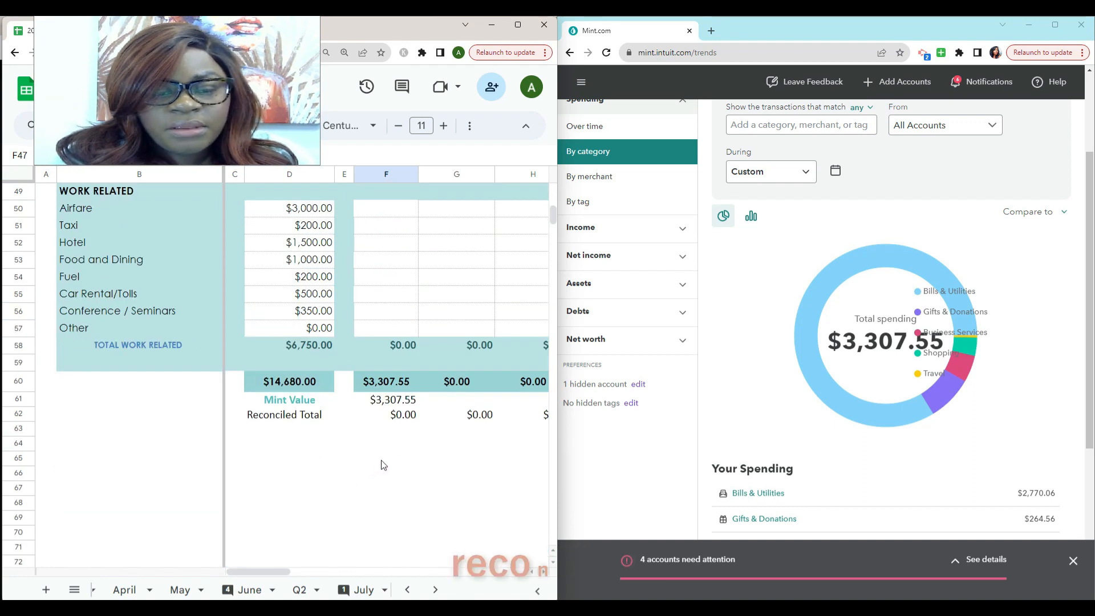
pyautogui.scroll(8, 383, 465)
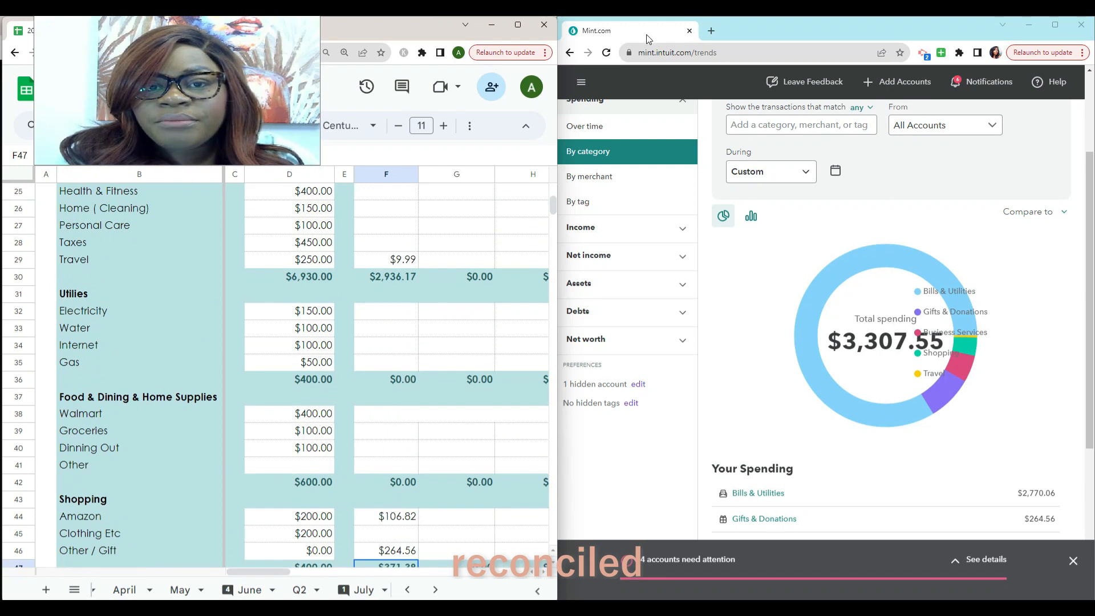
pyautogui.click(517, 25)
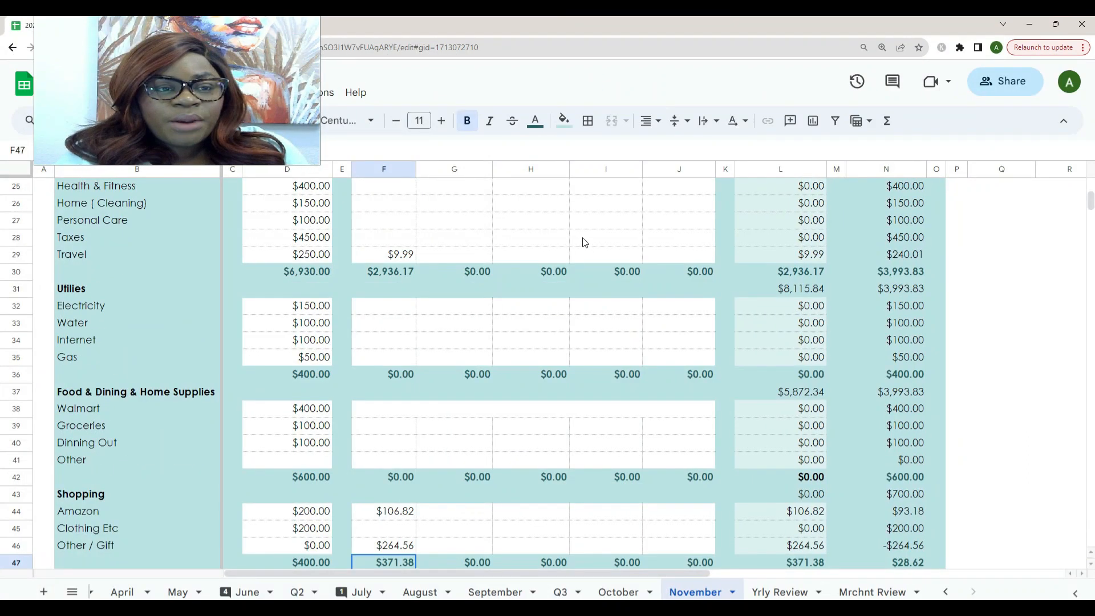